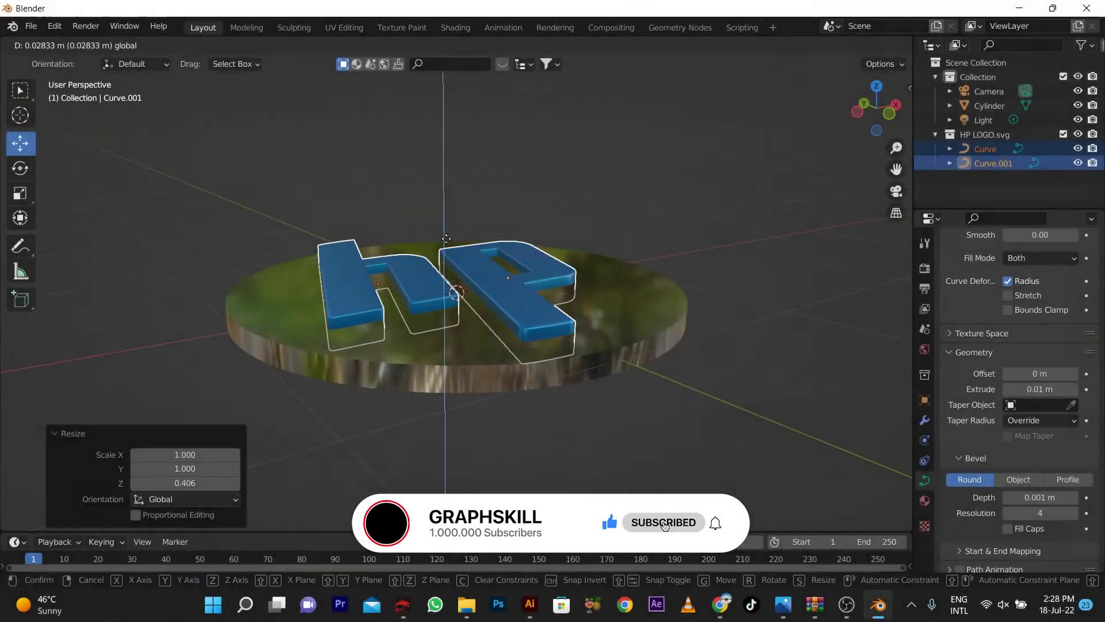
Raise the blue hp letters about 0.037 m along Z so they sit on the disc
click(447, 236)
mouse_move(457, 316)
middle_down()
mouse_move(401, 420)
mouse_move(309, 349)
mouse_move(388, 379)
mouse_move(433, 378)
mouse_move(500, 350)
mouse_move(257, 427)
middle_up()
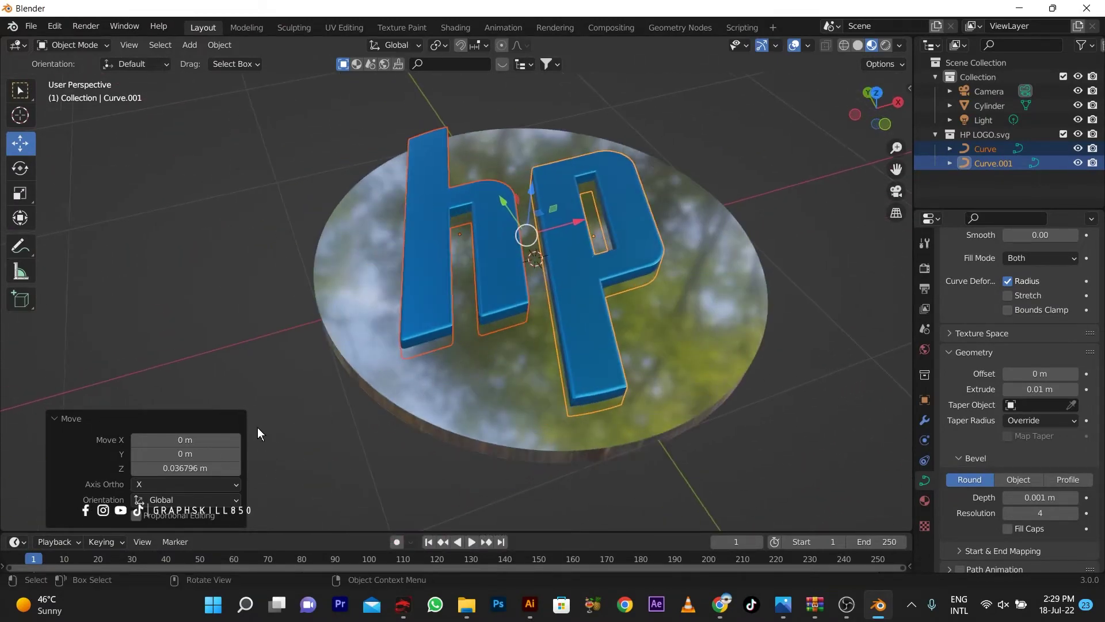
click(379, 440)
mouse_move(379, 441)
middle_down()
mouse_move(316, 439)
mouse_move(382, 424)
mouse_move(237, 401)
mouse_move(450, 427)
middle_up()
scroll(382, 424, down, 2)
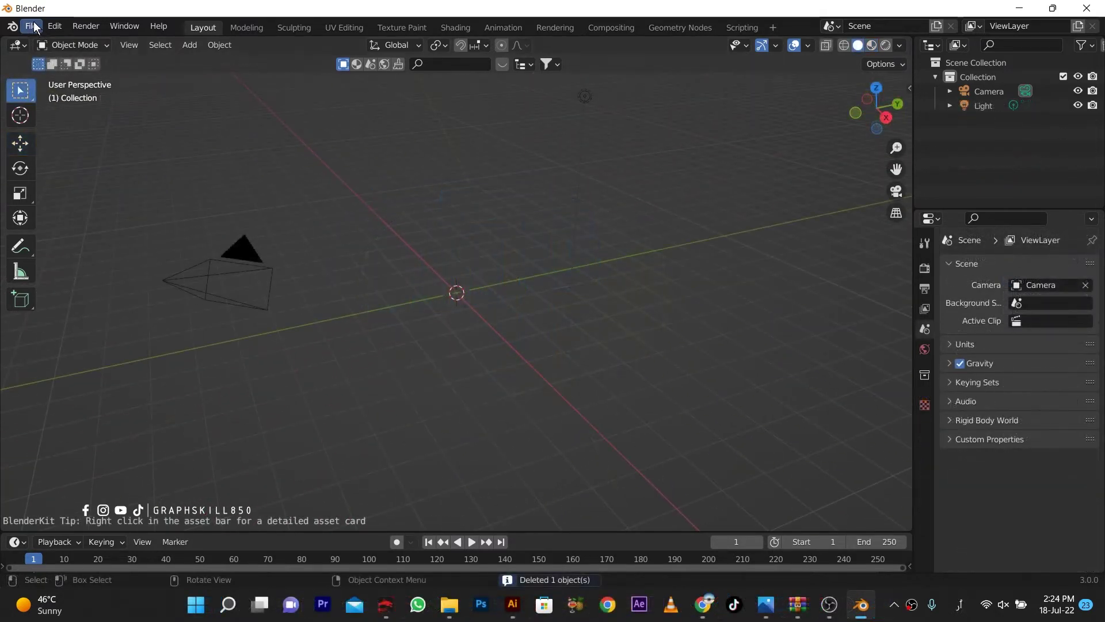
Import HP LOGO.svg from the Downloads folder as a Scalable Vector Graphics file
click(31, 26)
mouse_move(56, 219)
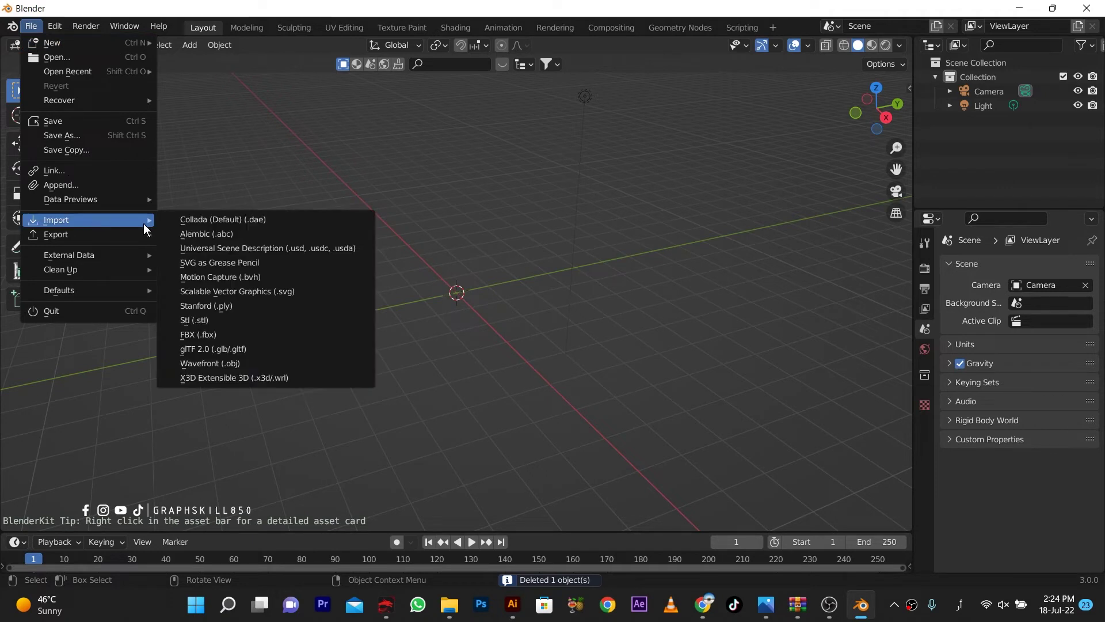
click(287, 291)
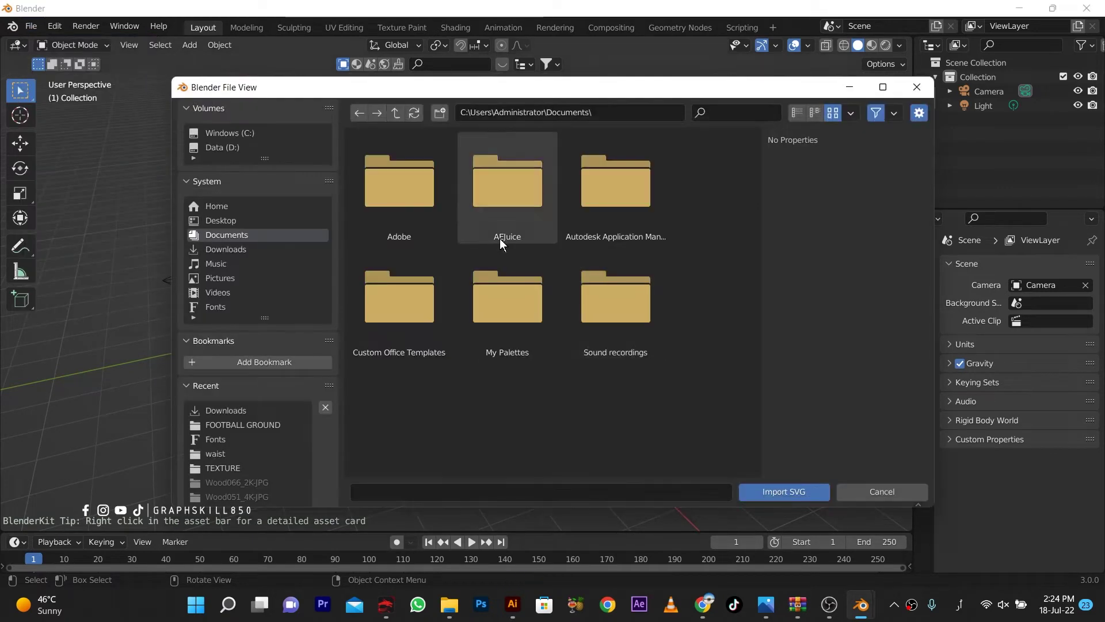
click(247, 251)
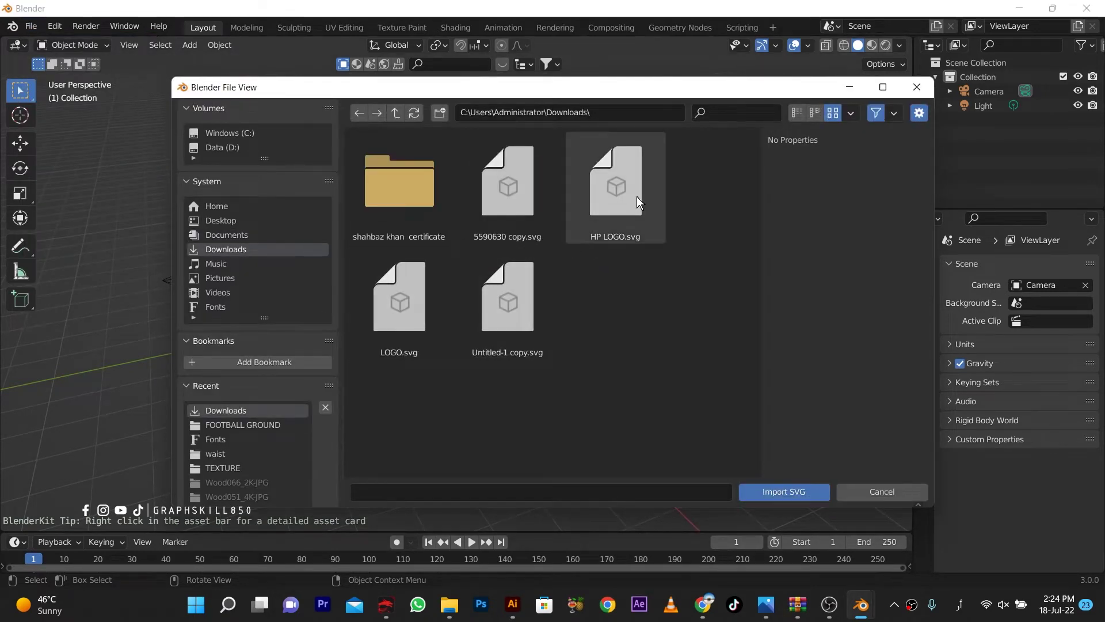
double_click(600, 209)
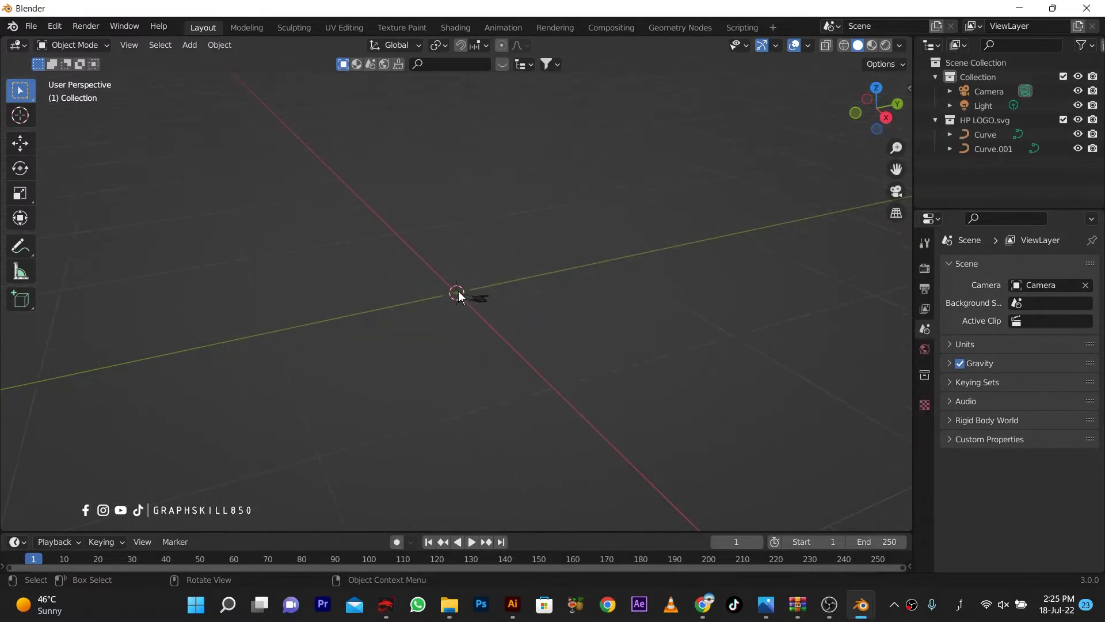
Scale both imported letter curves up so the hp logo reads clearly
drag(444, 275, 658, 444)
key(s)
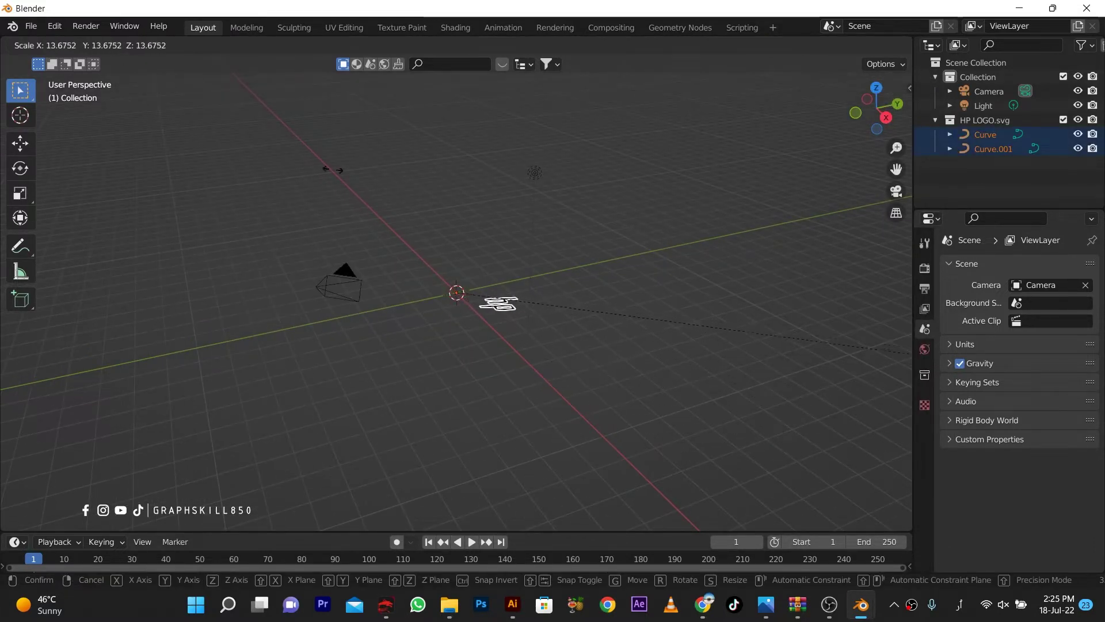
click(534, 160)
mouse_move(174, 235)
middle_down()
mouse_move(463, 248)
mouse_move(426, 281)
mouse_move(451, 270)
middle_up()
scroll(452, 270, up, 3)
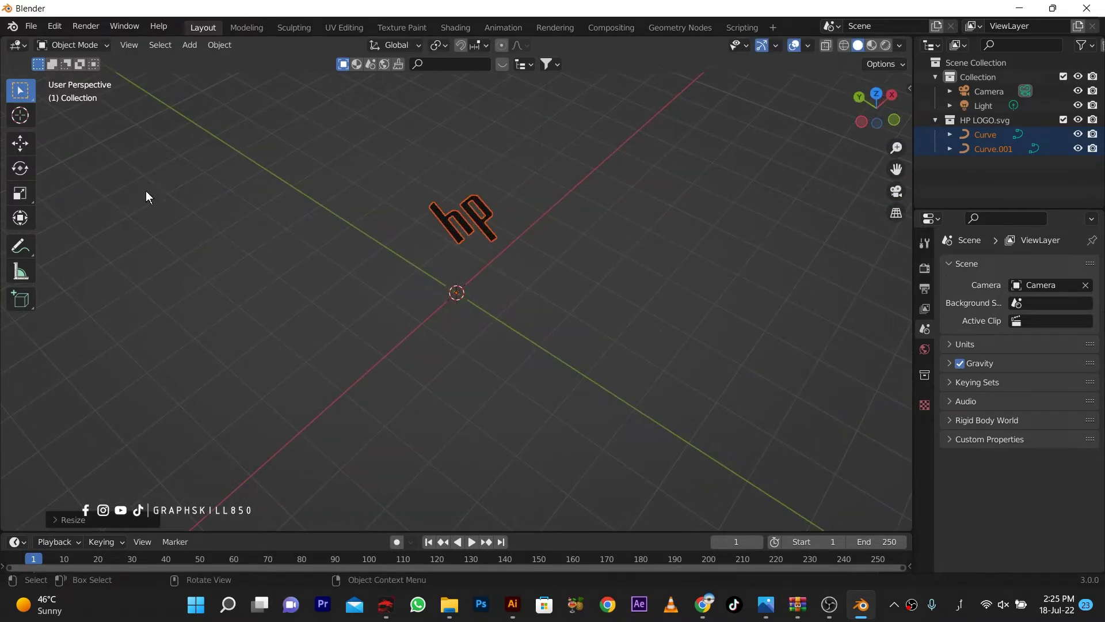
Set the h letter's origin to its geometry
click(444, 221)
right_click(449, 220)
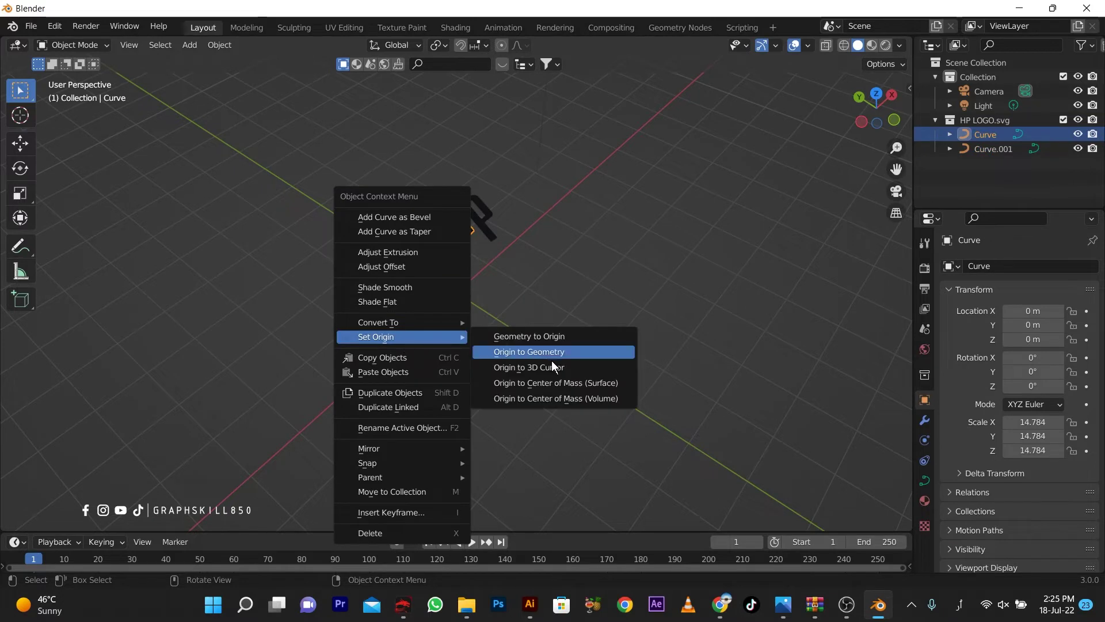
click(548, 353)
right_click(482, 217)
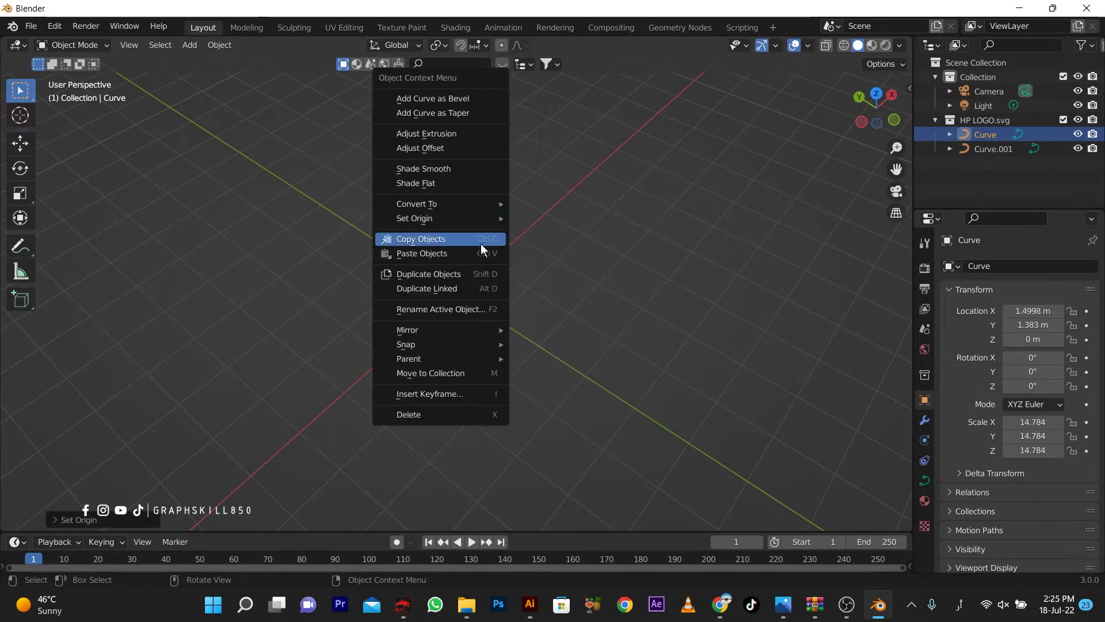
click(554, 240)
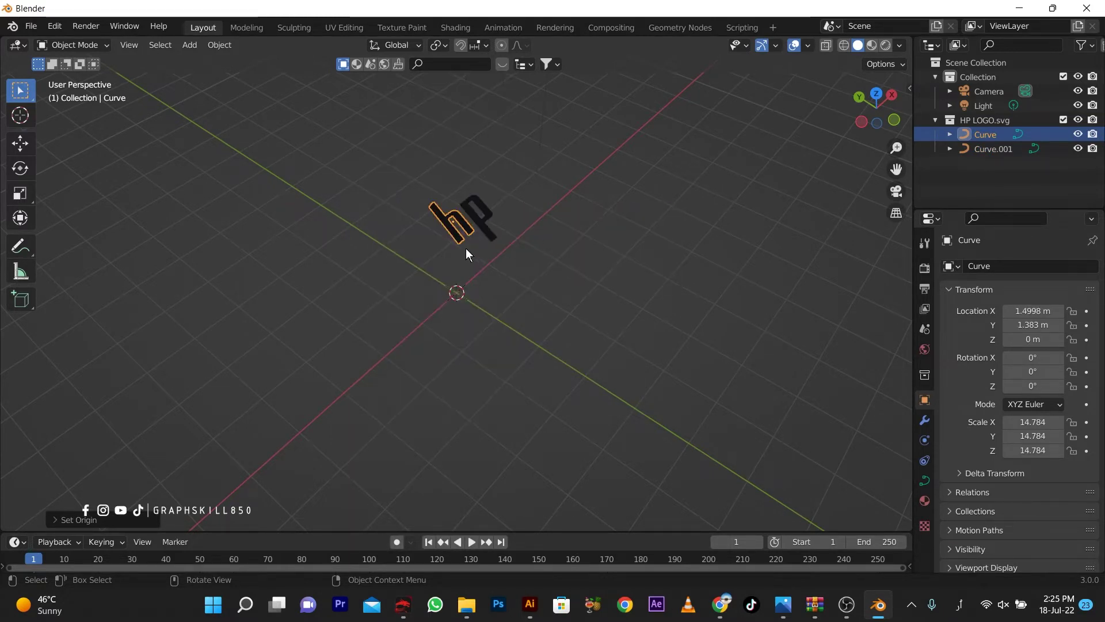
Move both hp letters along Y toward the centre of the scene
mouse_move(466, 253)
mouse_down()
mouse_move(434, 214)
mouse_move(409, 295)
mouse_move(469, 282)
mouse_up()
click(19, 146)
click(521, 306)
mouse_move(521, 307)
middle_down()
mouse_move(368, 271)
mouse_move(506, 314)
middle_up()
Set the p letter's origin to its geometry
click(507, 315)
right_click(506, 314)
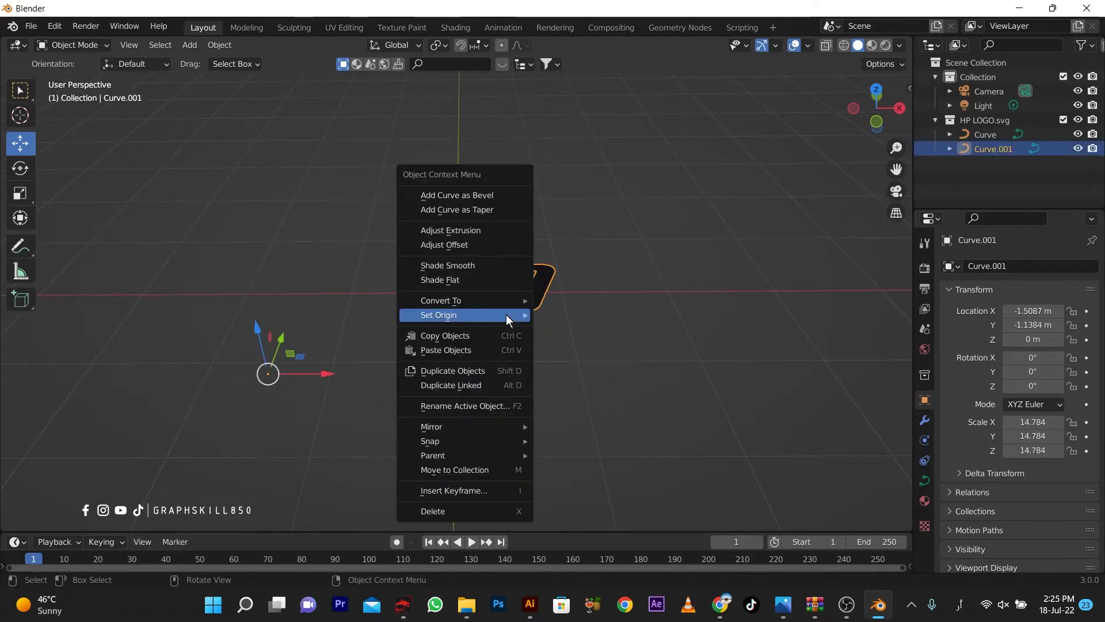
click(569, 333)
click(283, 319)
mouse_move(283, 319)
middle_down()
mouse_move(519, 322)
mouse_move(610, 310)
mouse_move(519, 275)
middle_up()
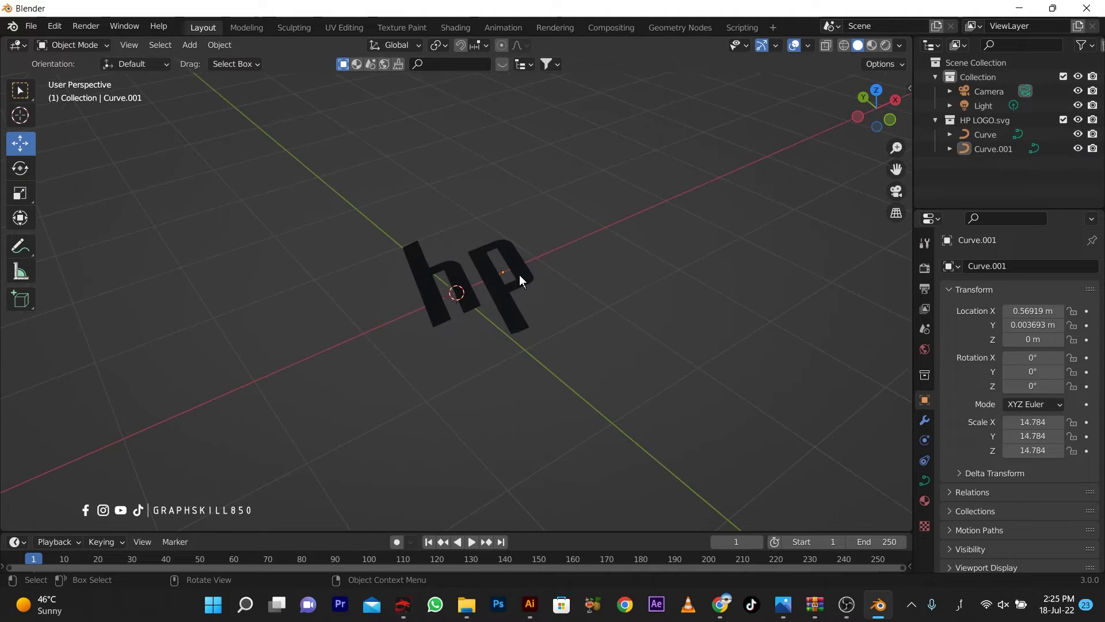
click(436, 285)
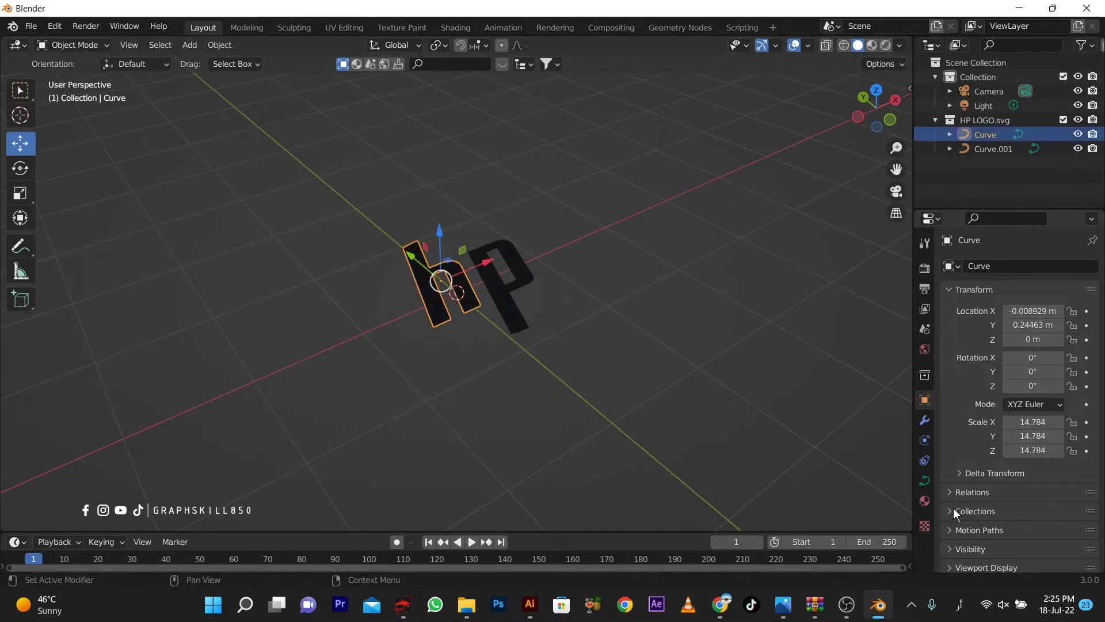
Set the Geometry Extrude of Curve and Curve.001 to 0.01 m
click(925, 481)
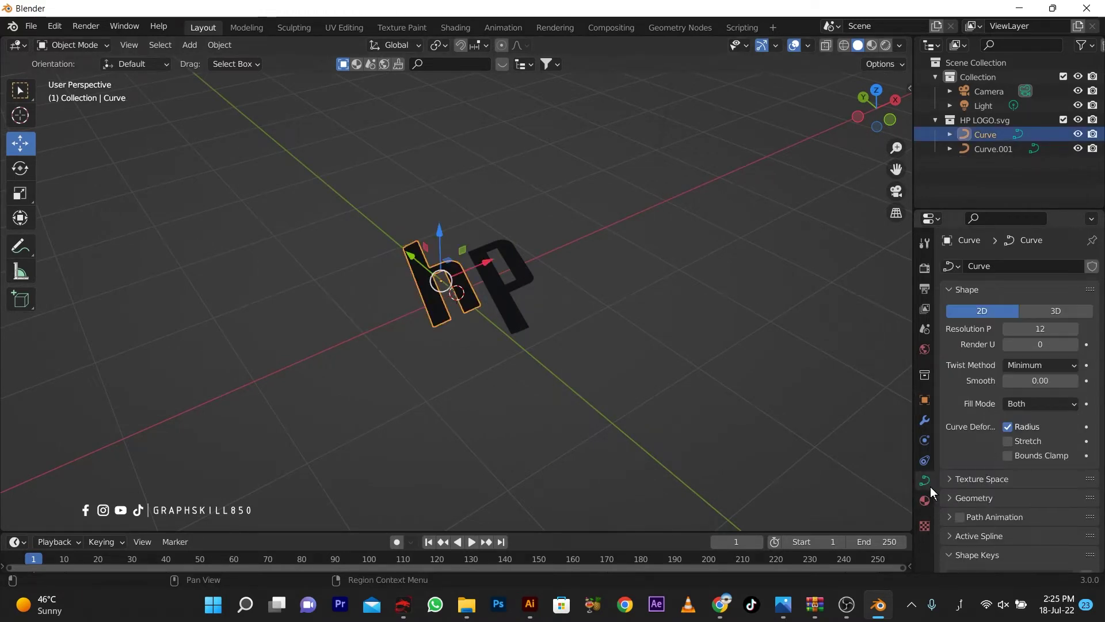
click(955, 500)
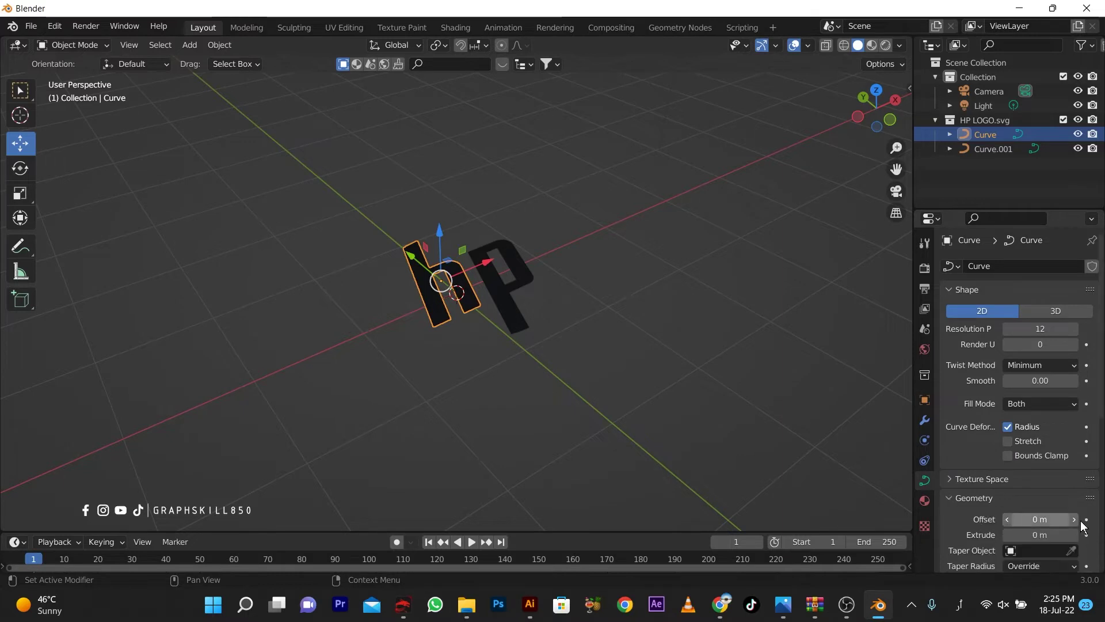
click(511, 309)
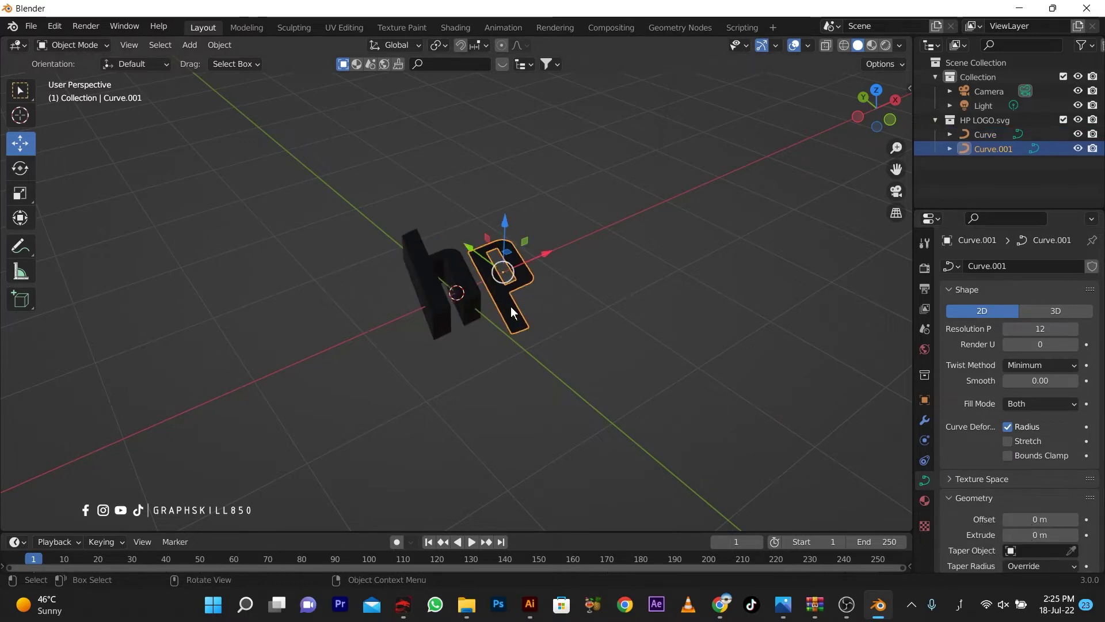
click(1074, 537)
mouse_move(502, 337)
middle_down()
mouse_move(544, 329)
mouse_move(488, 306)
mouse_move(450, 307)
mouse_move(470, 327)
middle_up()
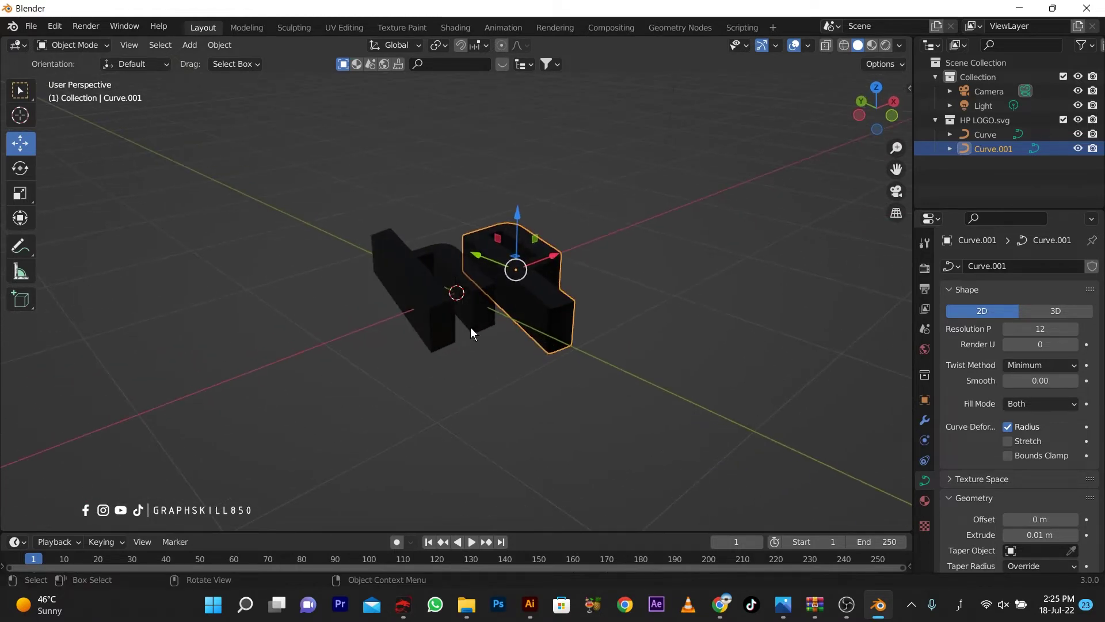
key(shift+a)
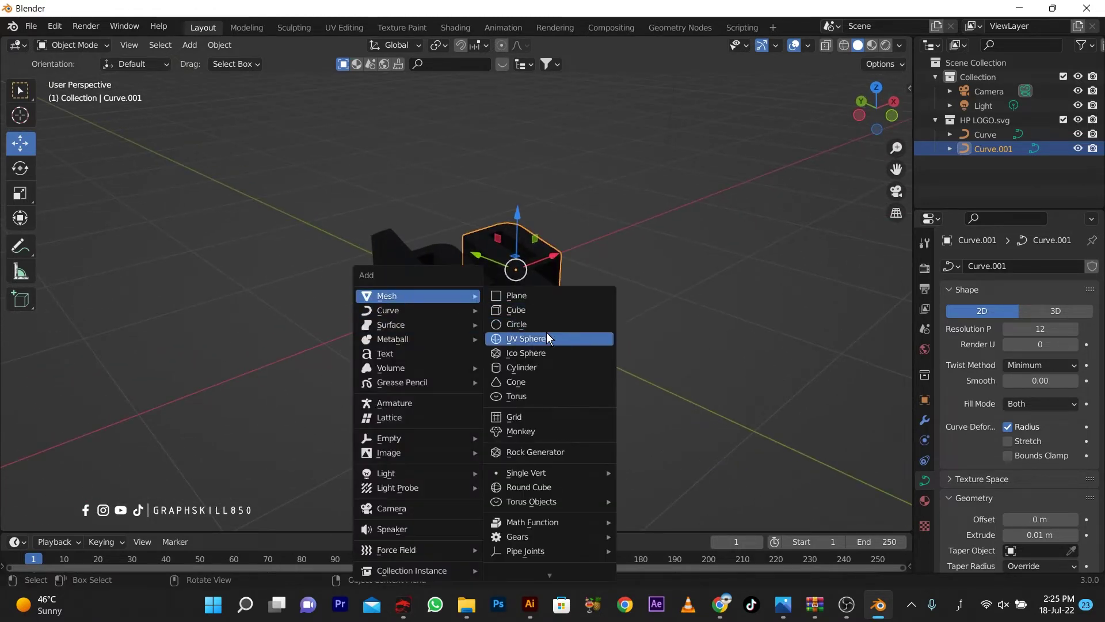
click(545, 368)
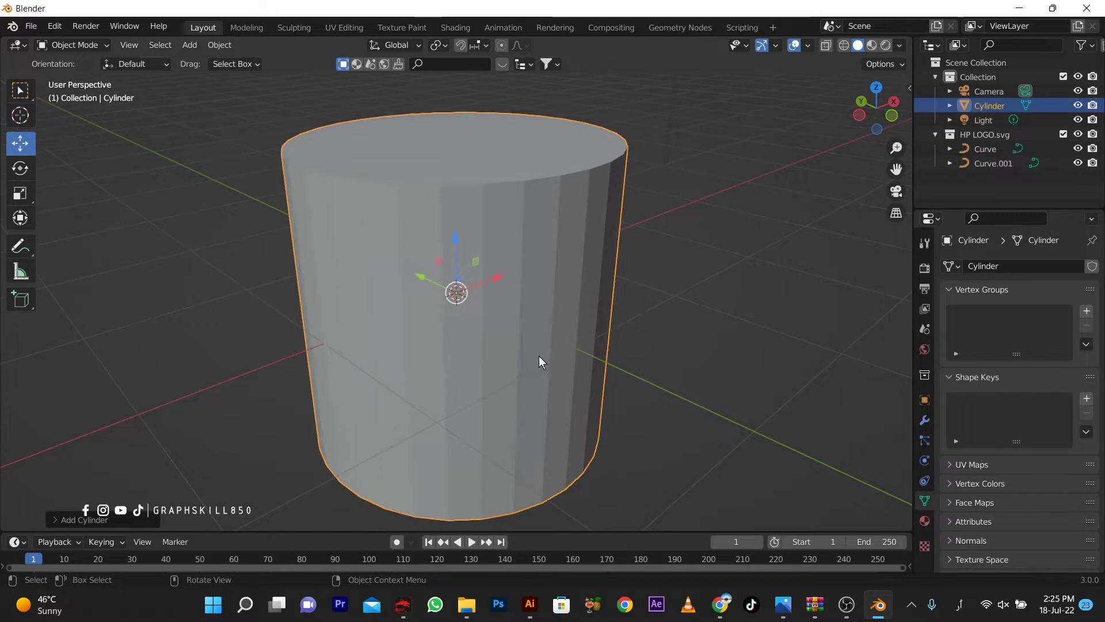
key(s)
key(z)
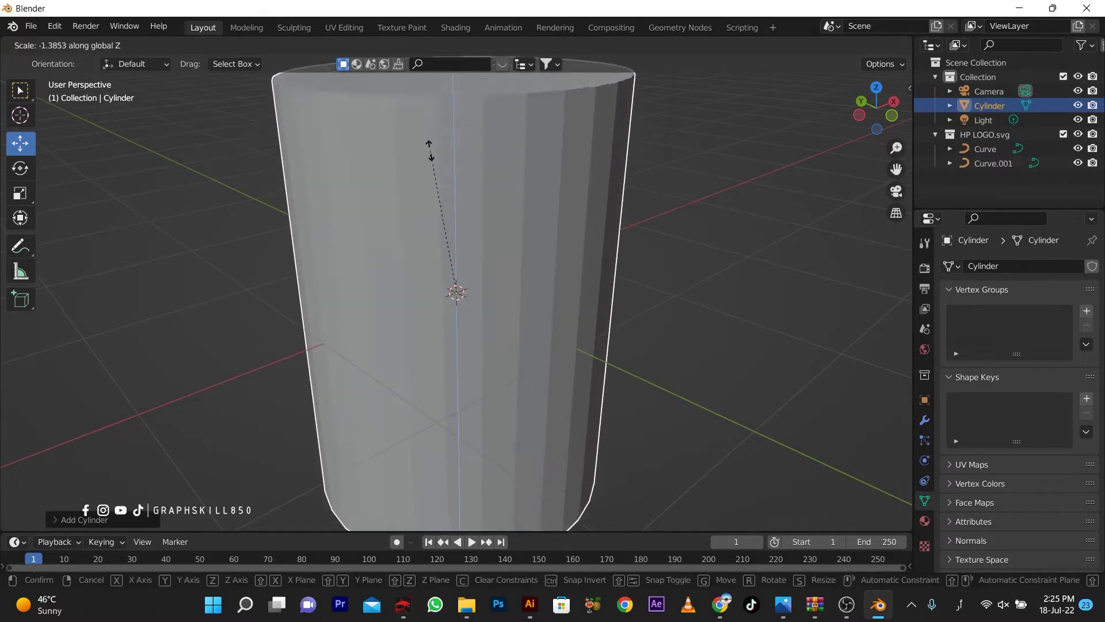
click(443, 330)
middle_drag(443, 330, 388, 433)
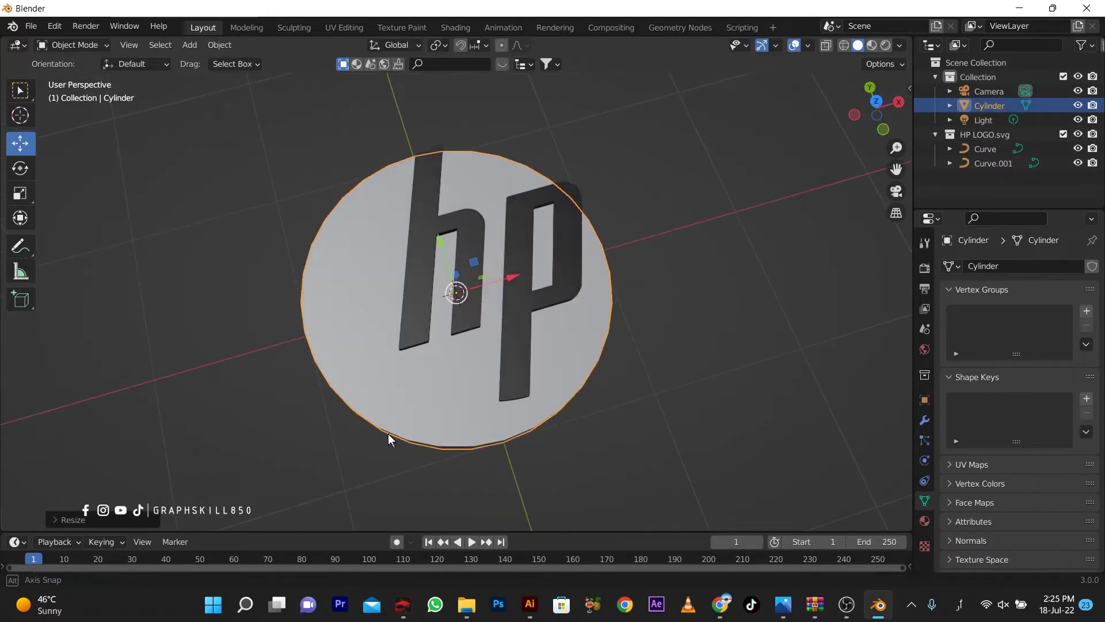
key(KP_7)
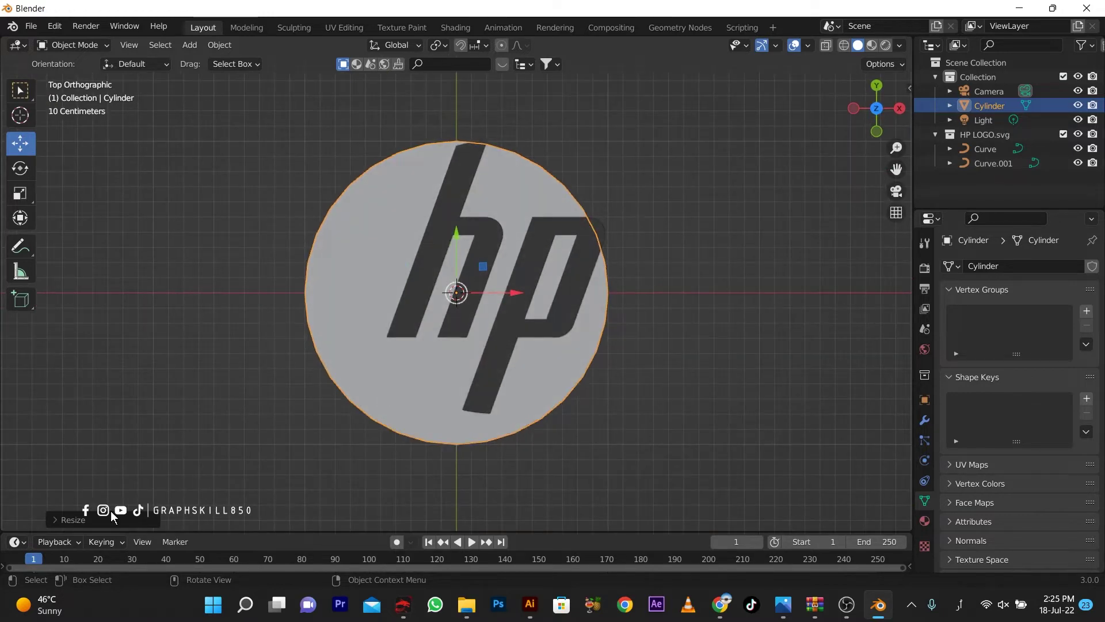
click(220, 393)
click(327, 337)
Replace the trial disc with a new 128-vertex cylinder at the centre
key(Delete)
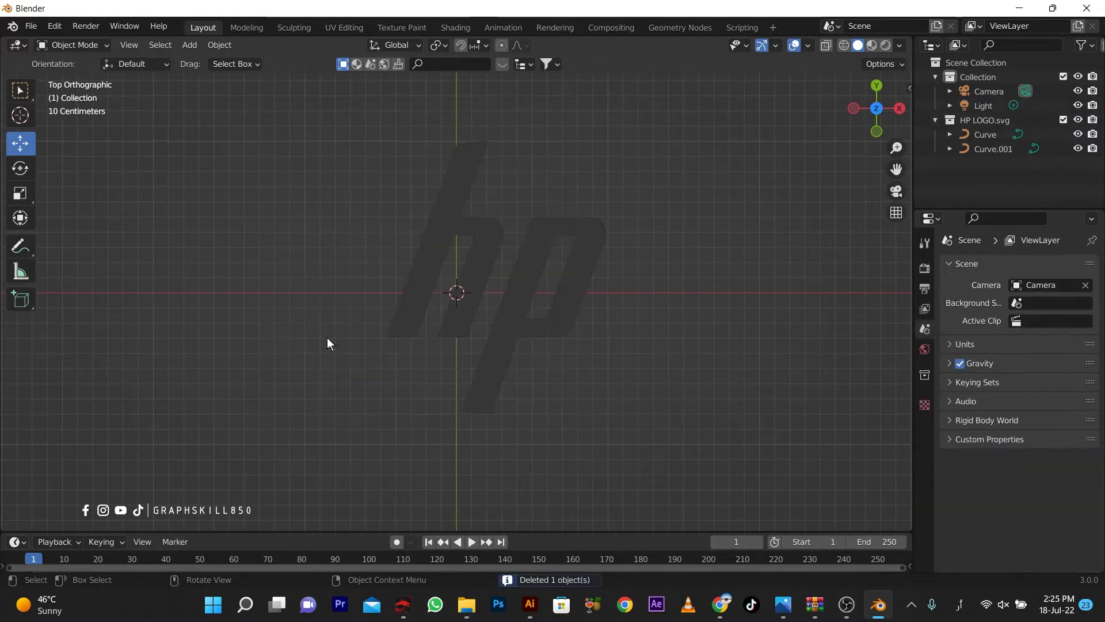
key(shift+a)
mouse_move(285, 310)
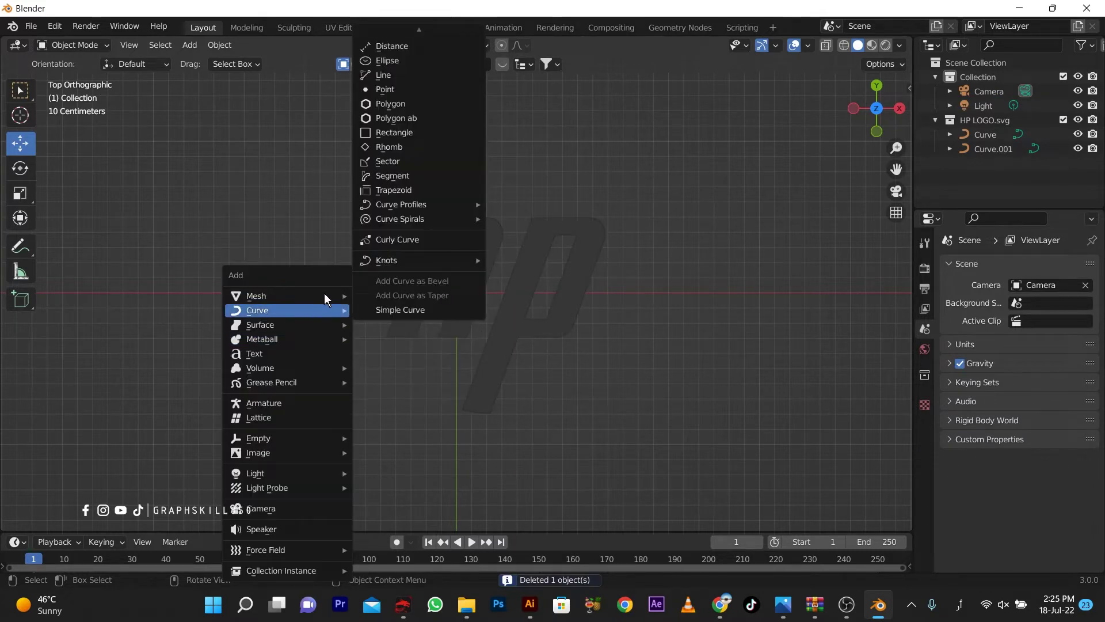
click(429, 369)
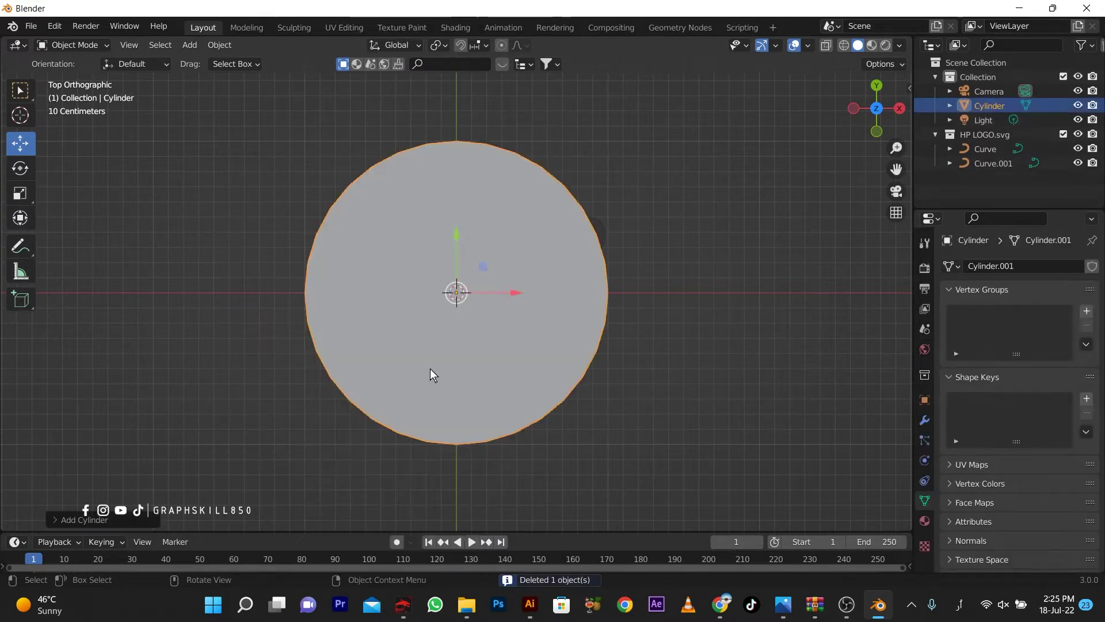
middle_drag(433, 375, 605, 338)
click(69, 519)
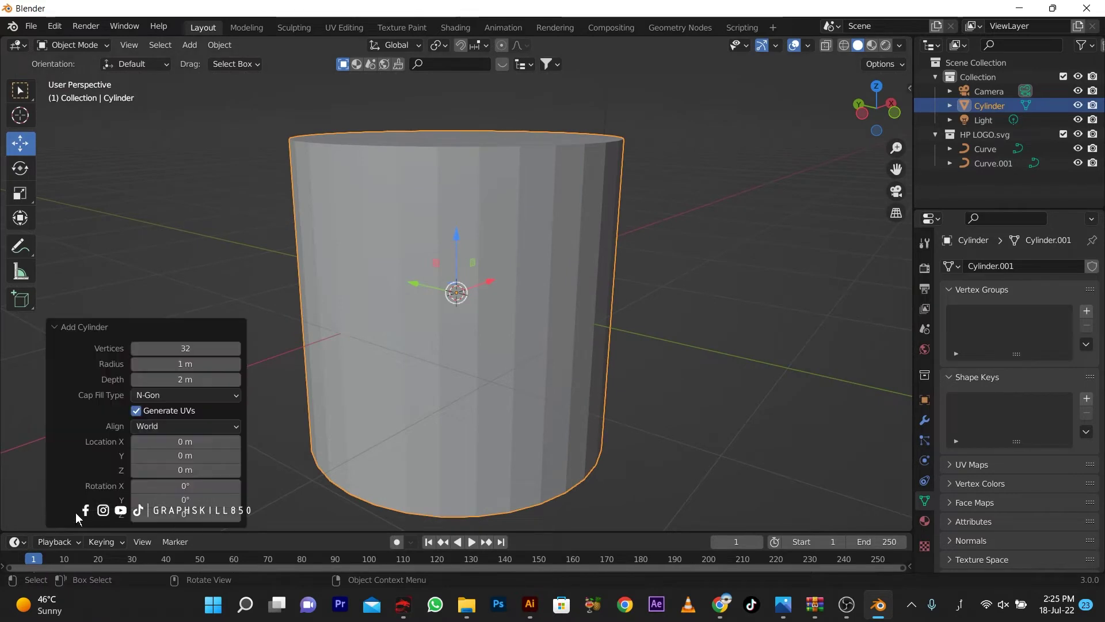
click(173, 348)
text(17)
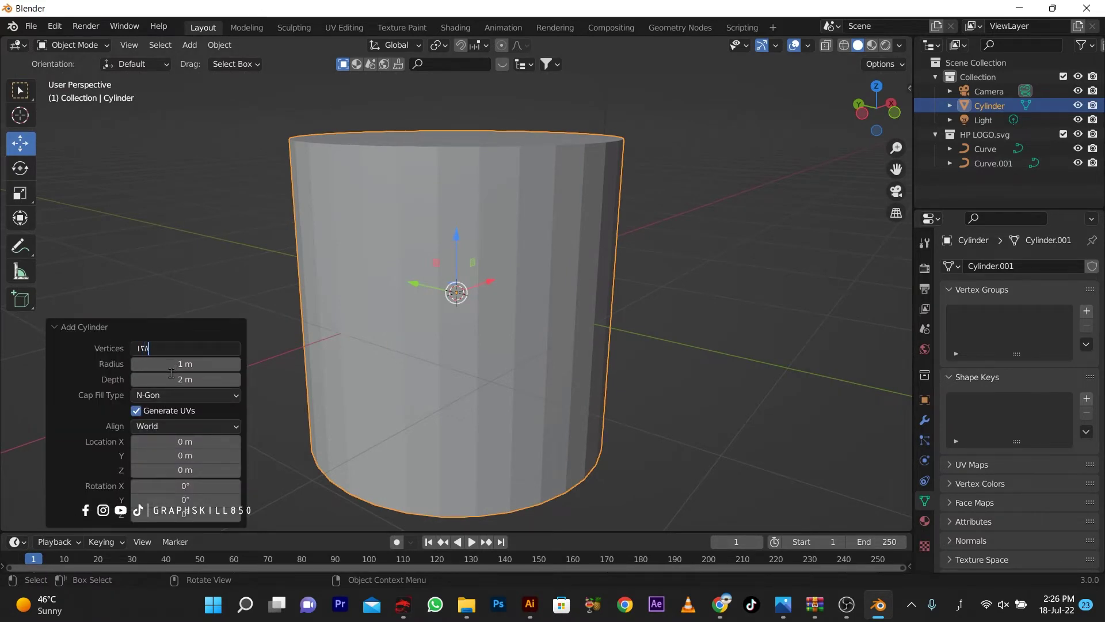
key(Return)
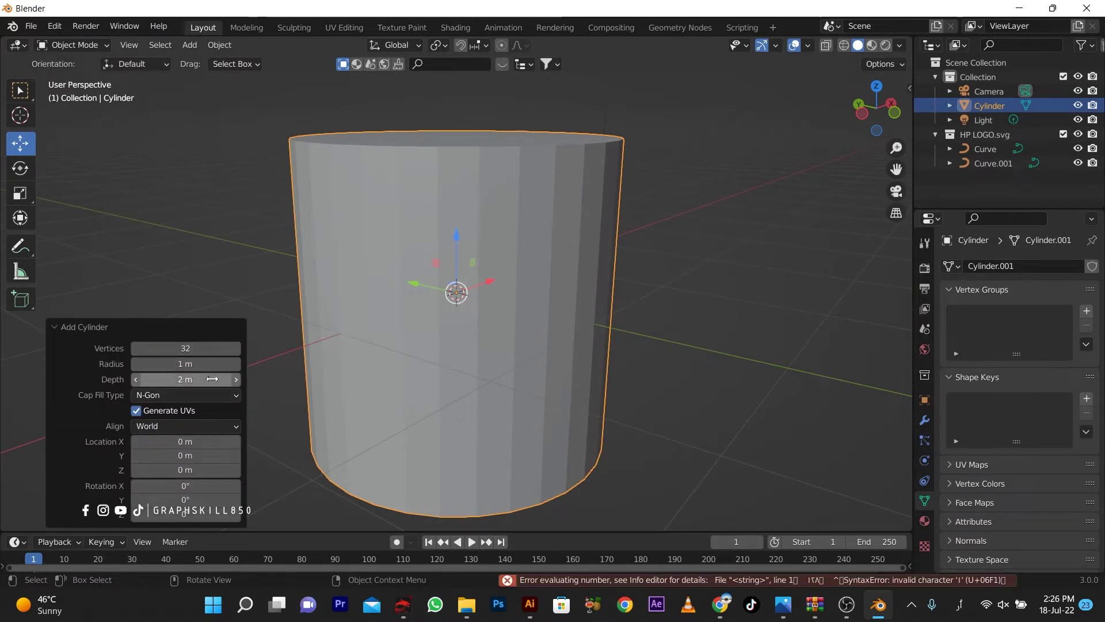
click(194, 348)
key(super+space)
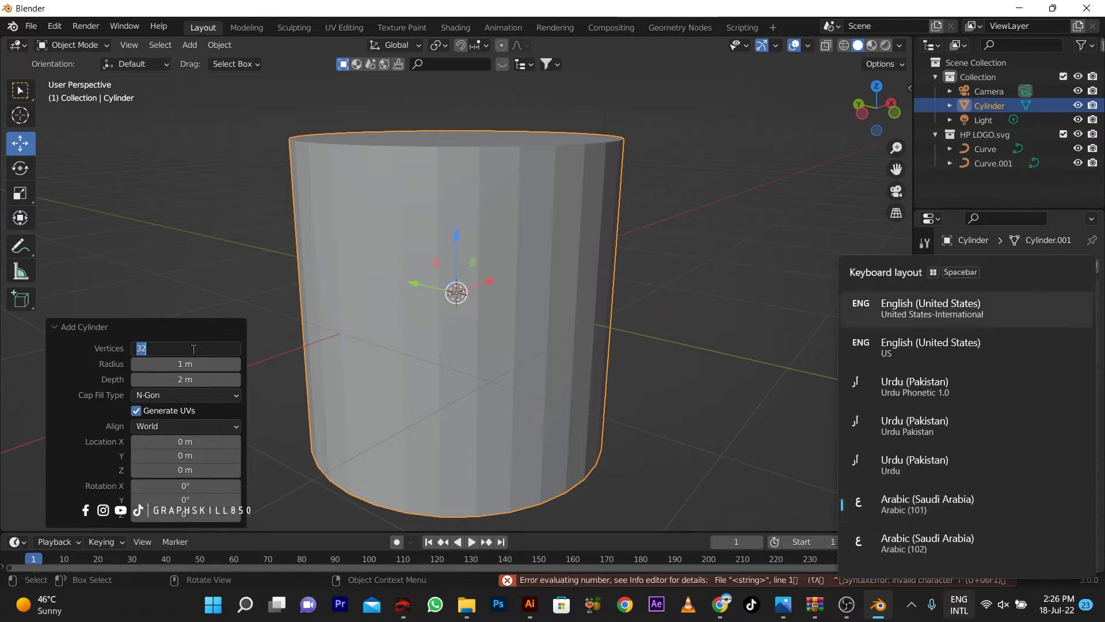
text(128)
key(Return)
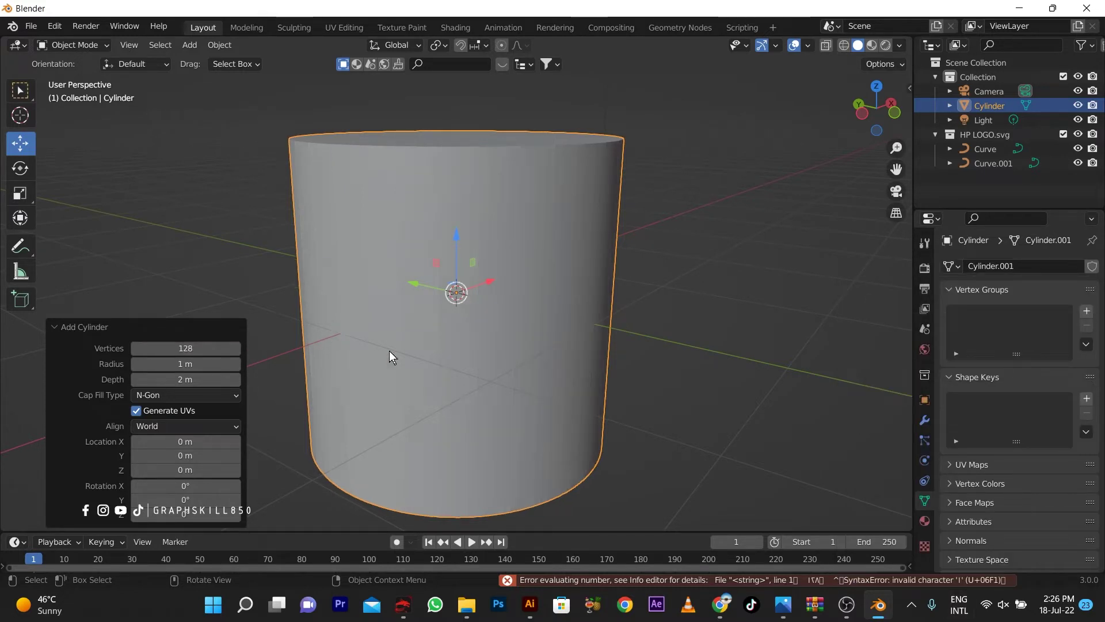
Flatten the cylinder to 0.045 on Z and switch to top orthographic view
mouse_move(438, 365)
middle_down()
mouse_move(380, 396)
mouse_move(361, 388)
middle_up()
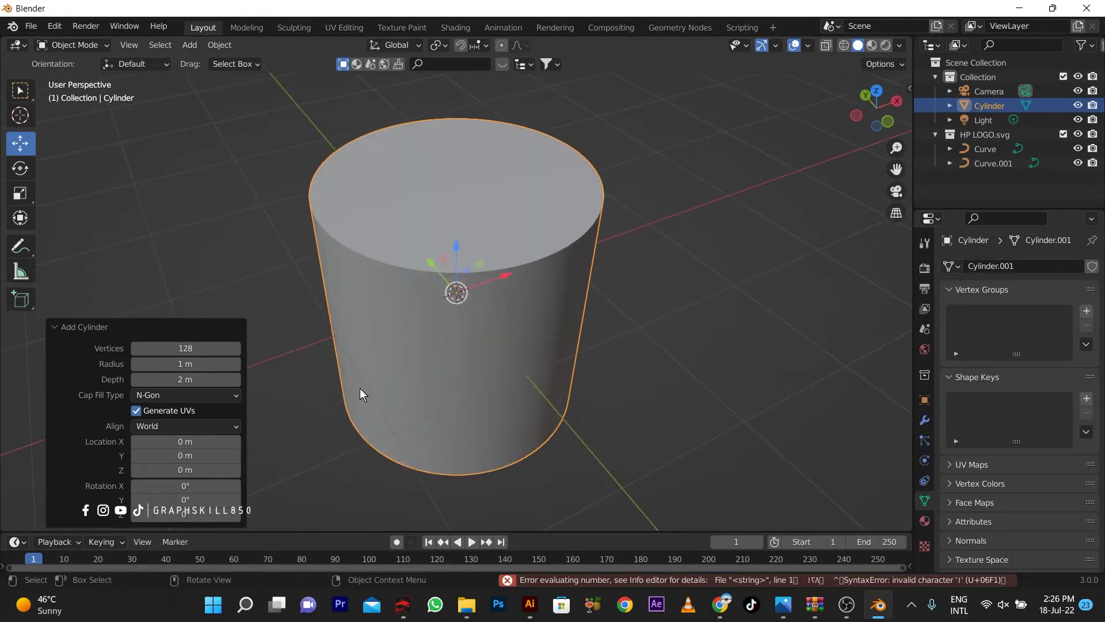
key(s)
key(z)
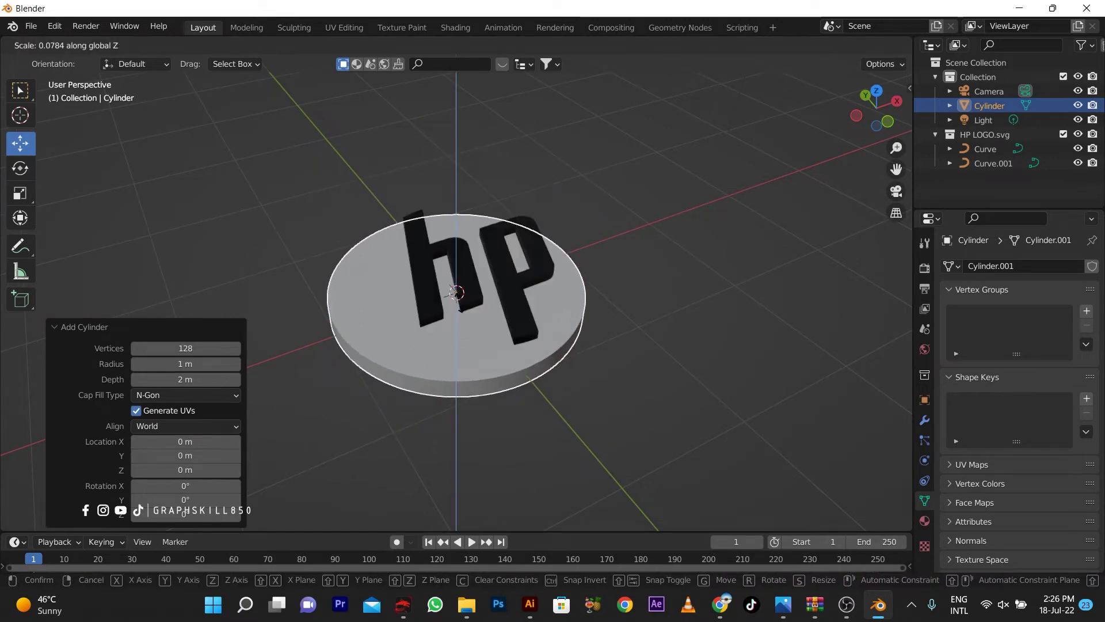
click(454, 375)
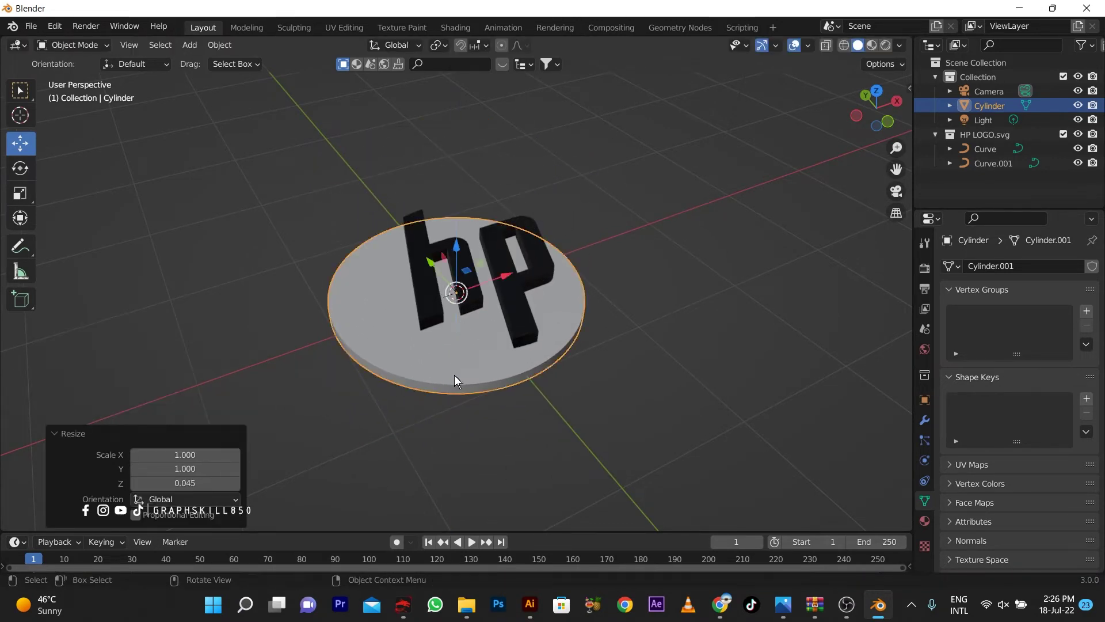
key(KP_7)
Move both hp letters along X to -0.268 m so they sit centred on the disc
key(g)
key(x)
click(486, 293)
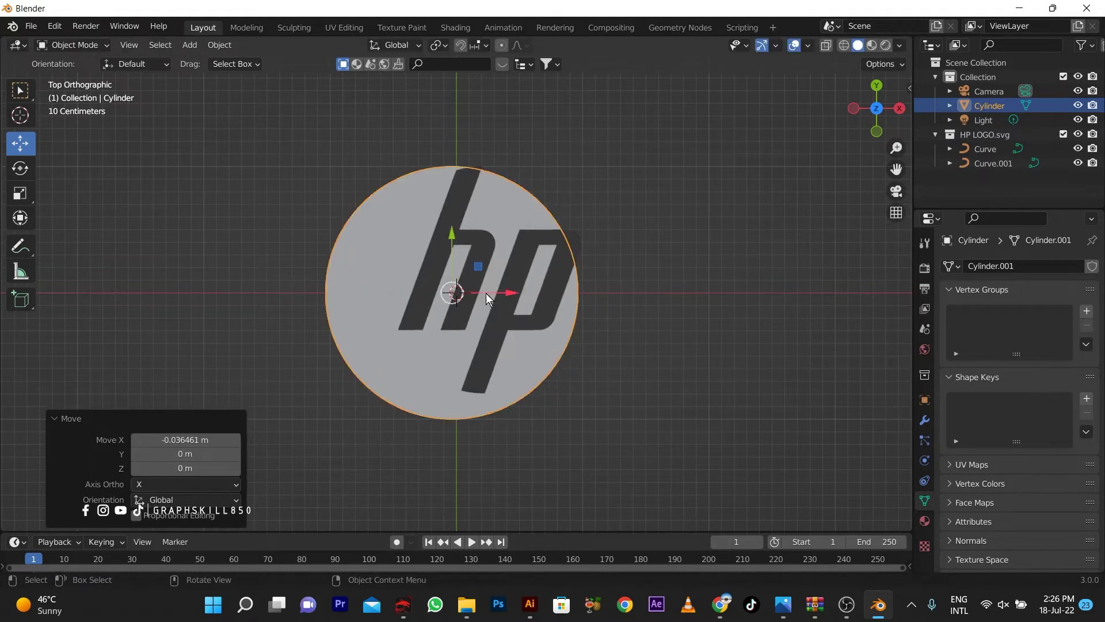
key(ctrl+z)
click(496, 319)
shift+click(469, 302)
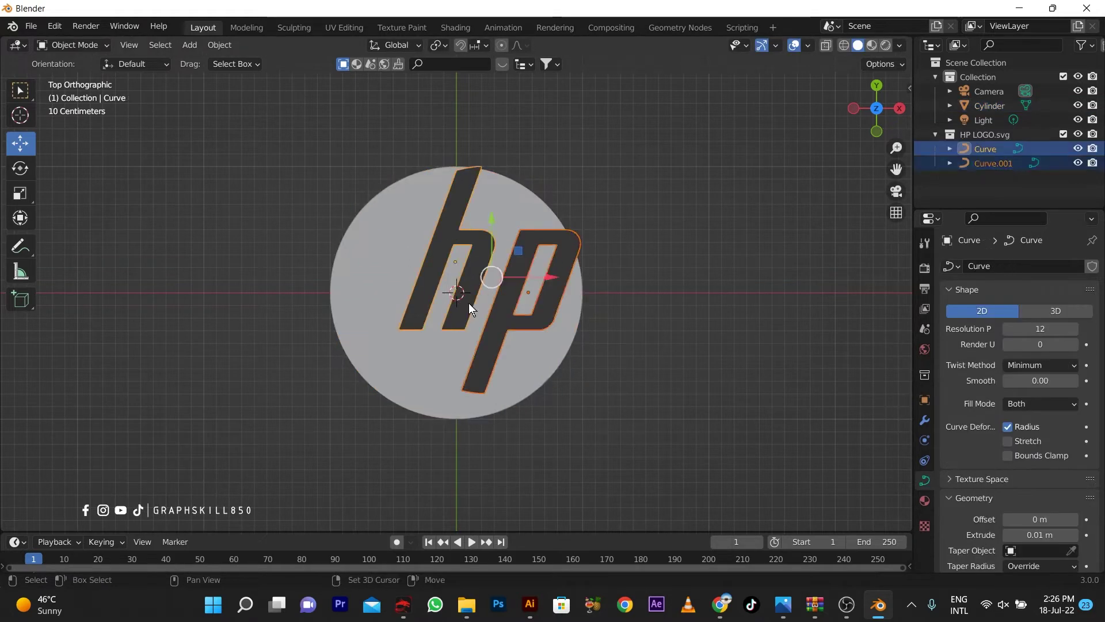
key(g)
key(x)
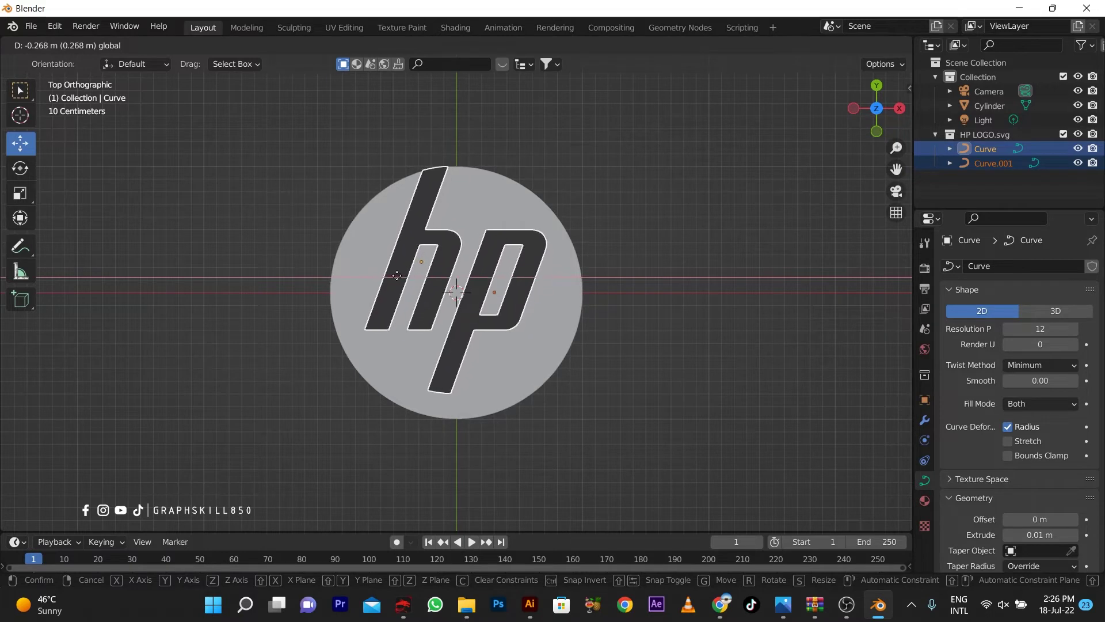
click(422, 276)
click(218, 303)
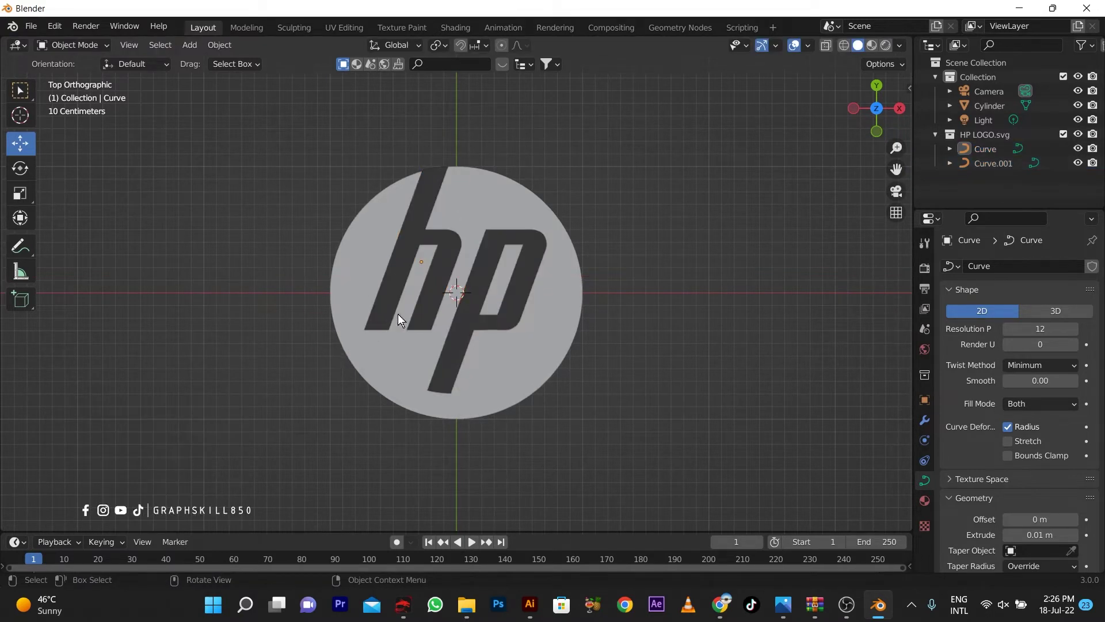
Remove the imported SVGMat material from both the h and p letters
click(427, 317)
click(926, 500)
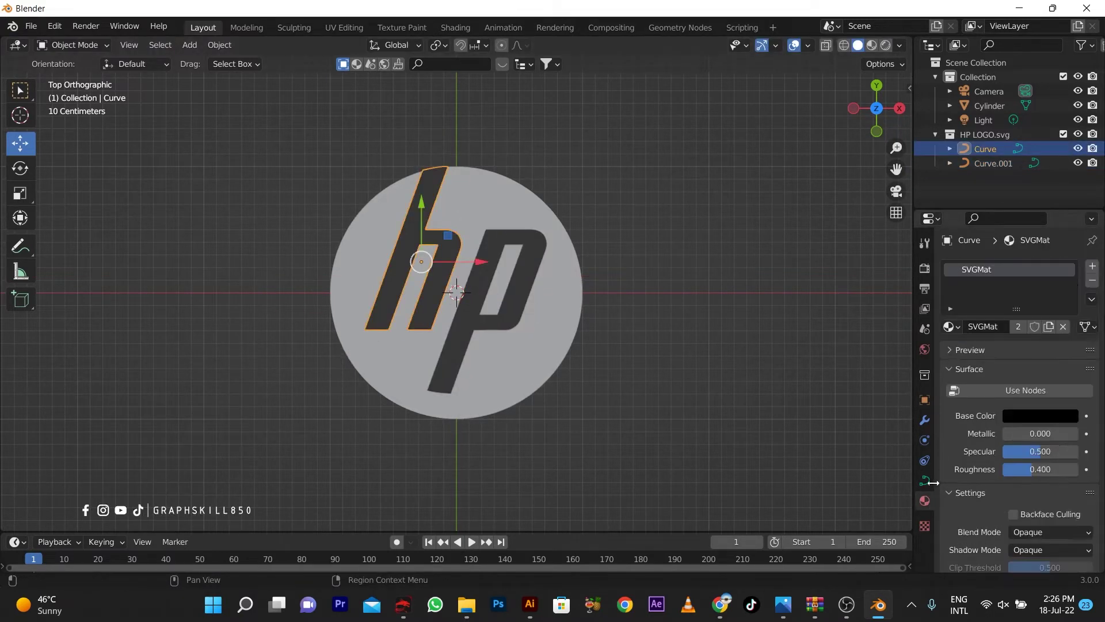
click(1093, 284)
click(473, 332)
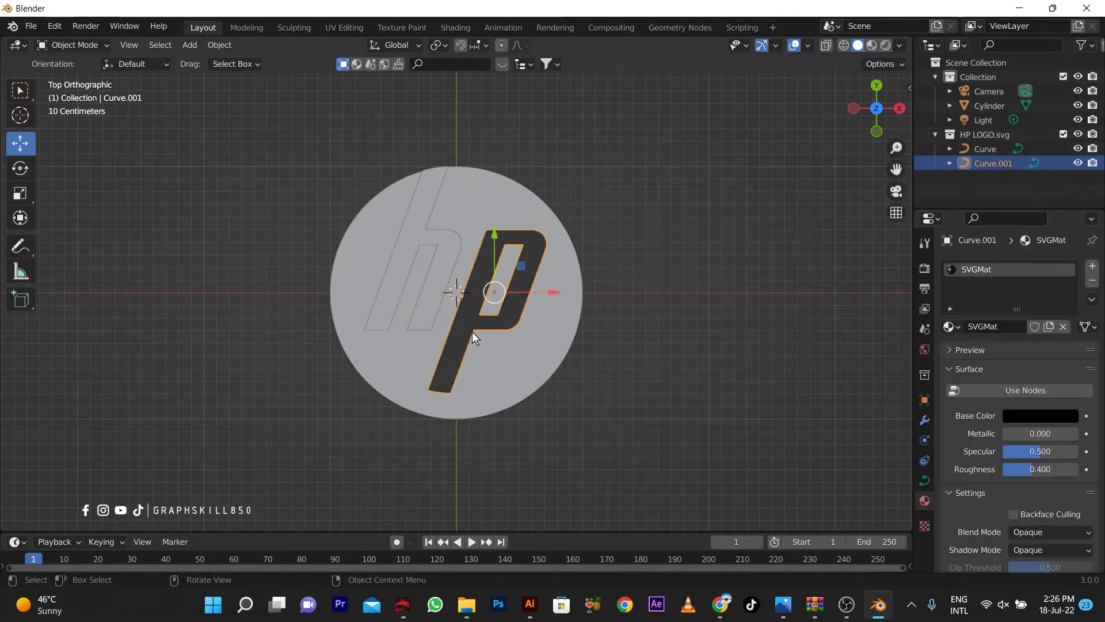
click(1092, 284)
Give the p letter a new material with a blue Base Color, previewed in rendered view
mouse_move(449, 370)
middle_down()
mouse_move(536, 377)
mouse_move(558, 331)
mouse_move(465, 330)
middle_up()
click(449, 435)
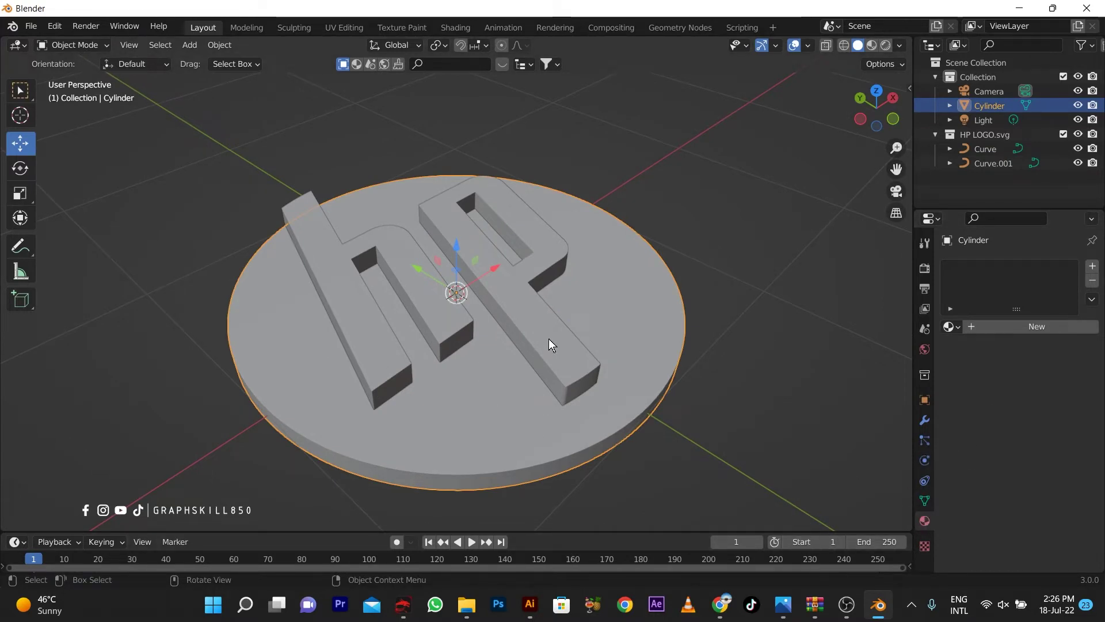
click(1097, 267)
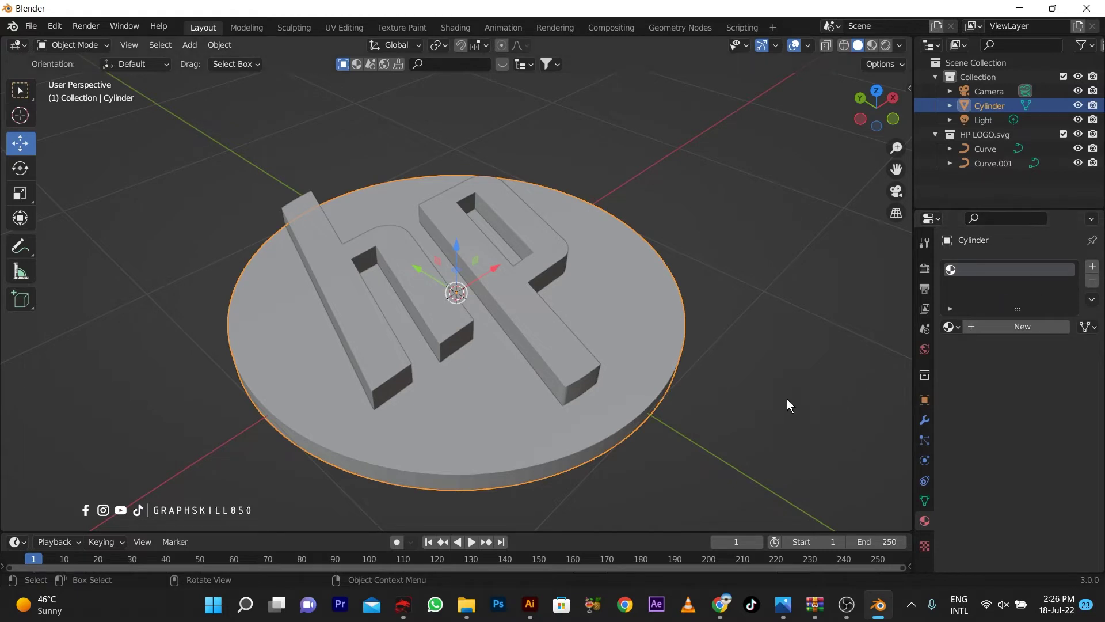
click(545, 341)
click(1092, 267)
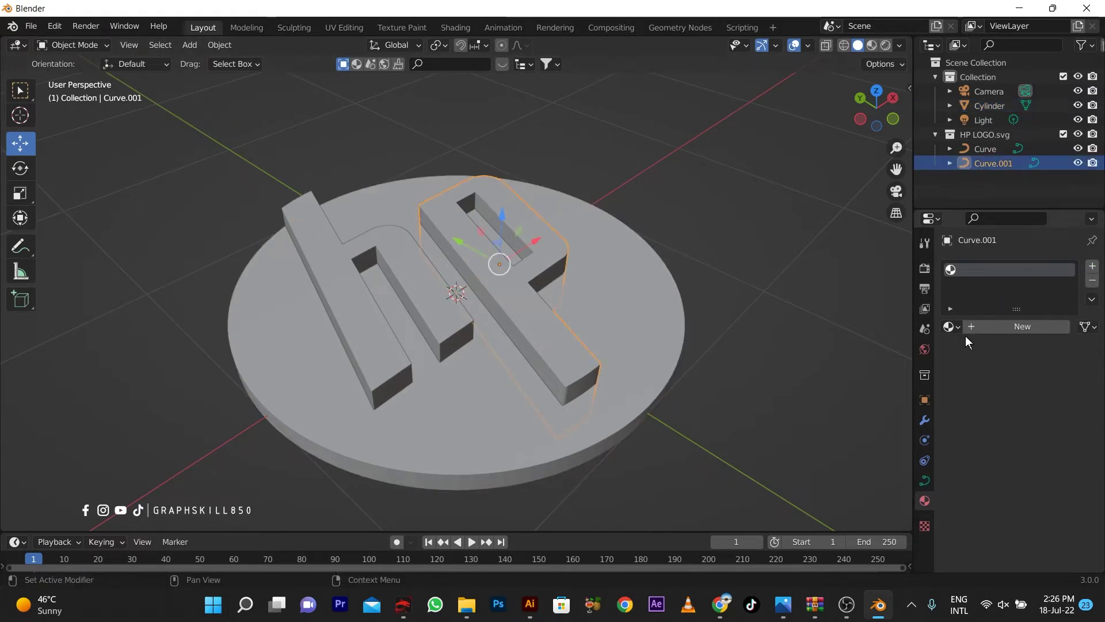
click(1006, 329)
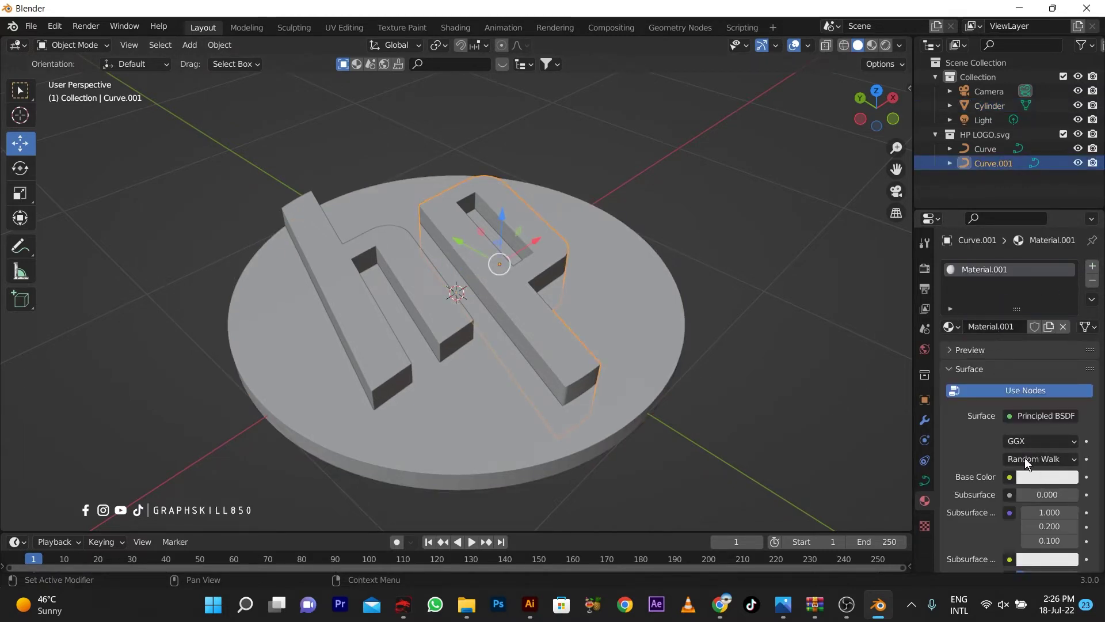
click(872, 45)
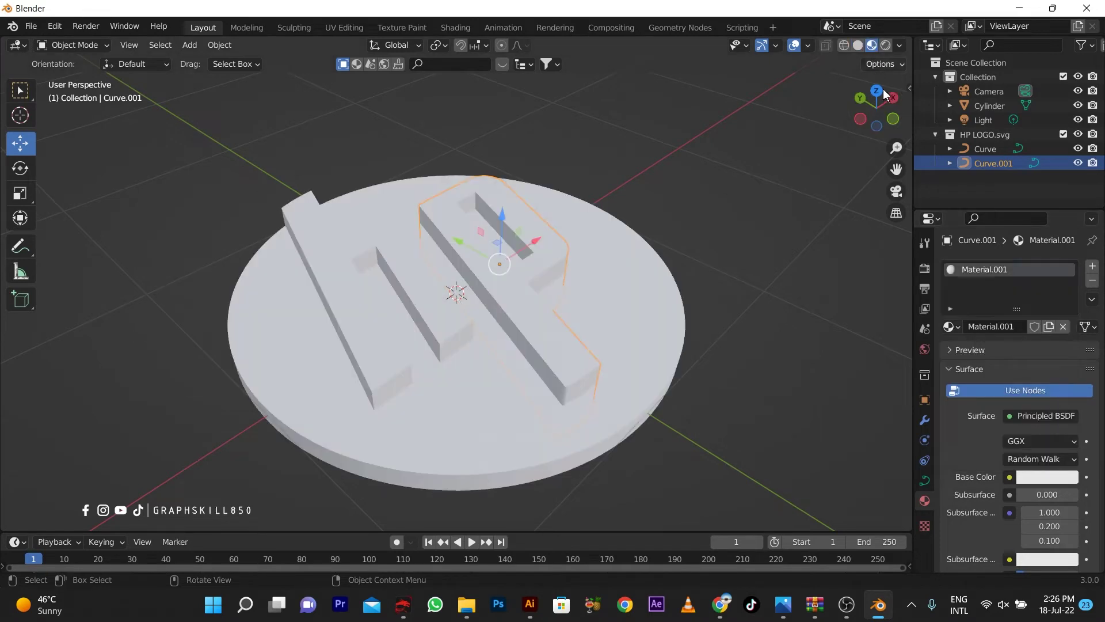
click(1048, 477)
mouse_move(1023, 327)
mouse_down()
mouse_move(1031, 278)
mouse_move(1020, 277)
mouse_up()
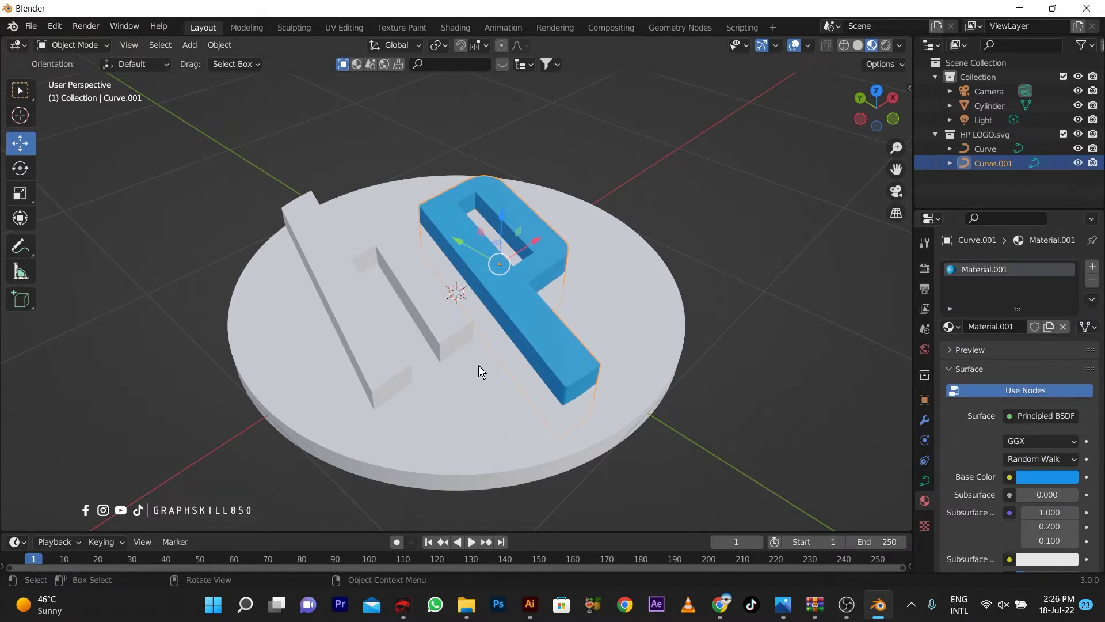
Assign the same blue Material.001 to the h letter
click(449, 337)
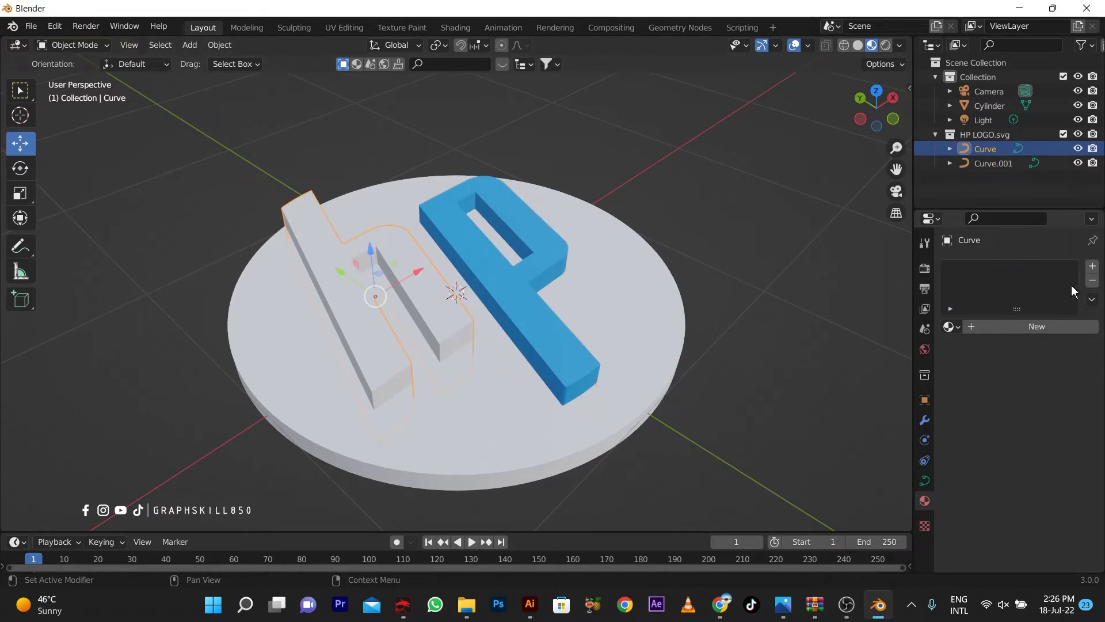
click(1092, 266)
click(997, 328)
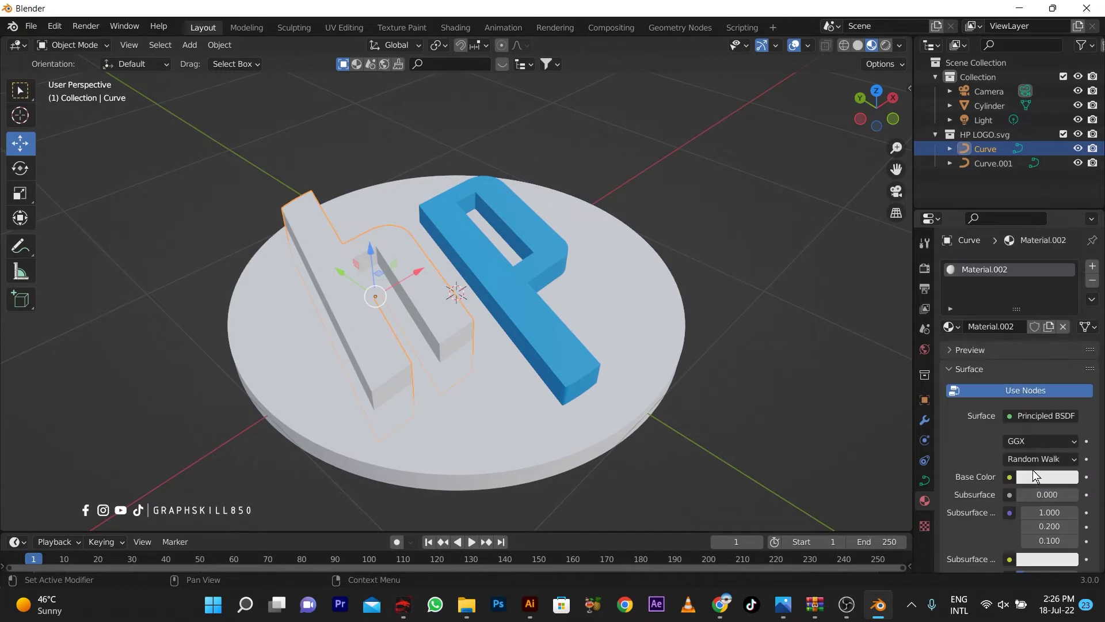
click(951, 326)
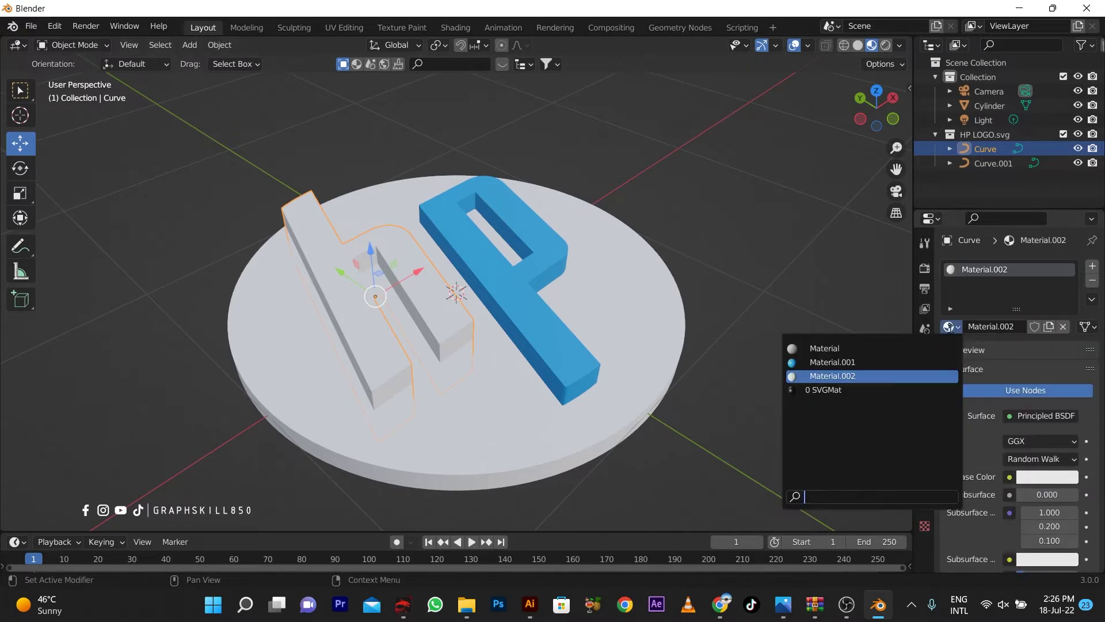
click(866, 363)
click(635, 453)
click(578, 409)
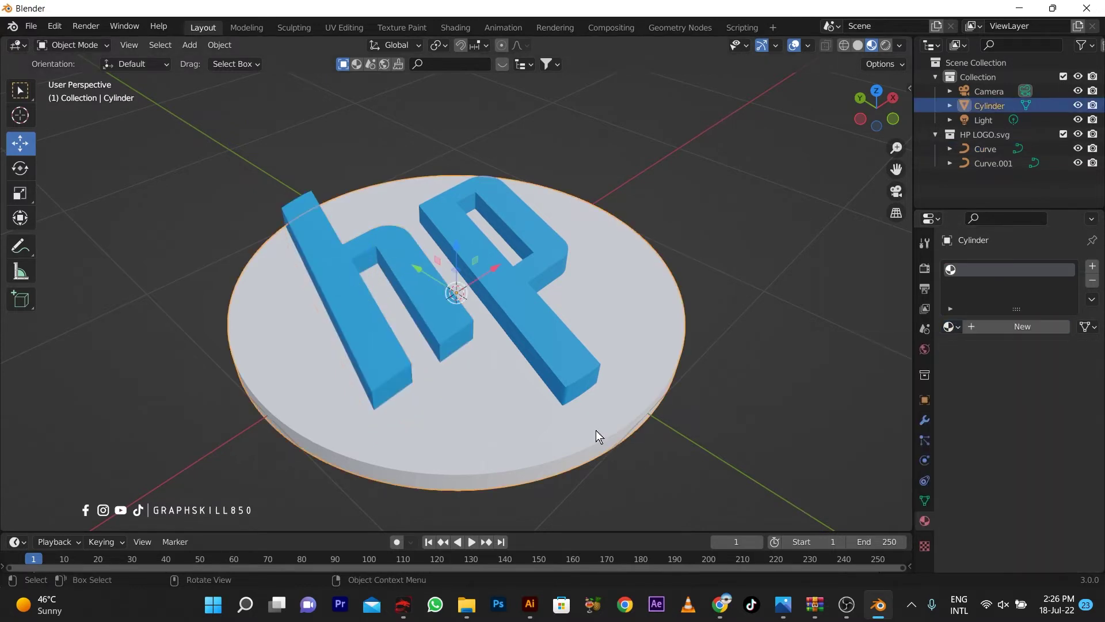
mouse_move(706, 412)
middle_down()
mouse_move(472, 396)
mouse_move(519, 451)
middle_up()
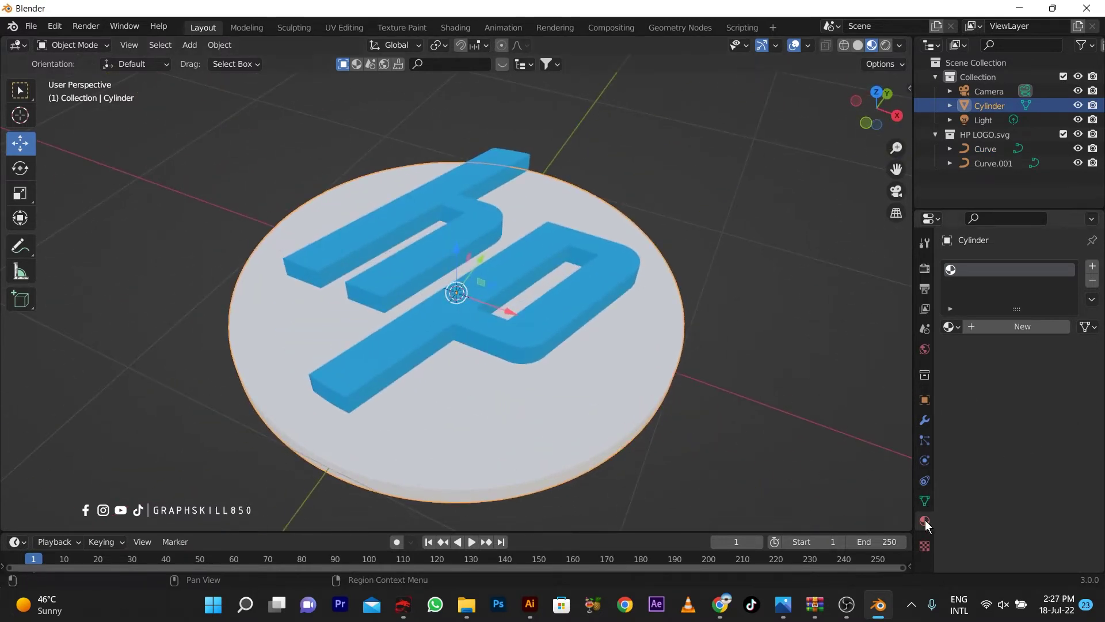
Give the disc a new Material.003 and remove its empty material slot
click(1092, 267)
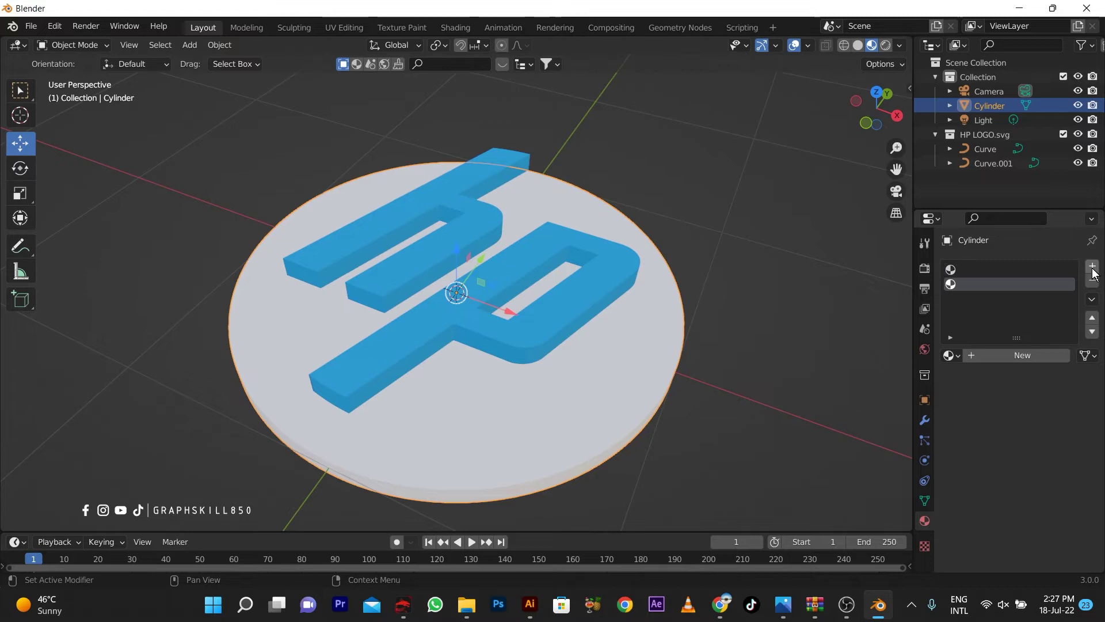
click(999, 357)
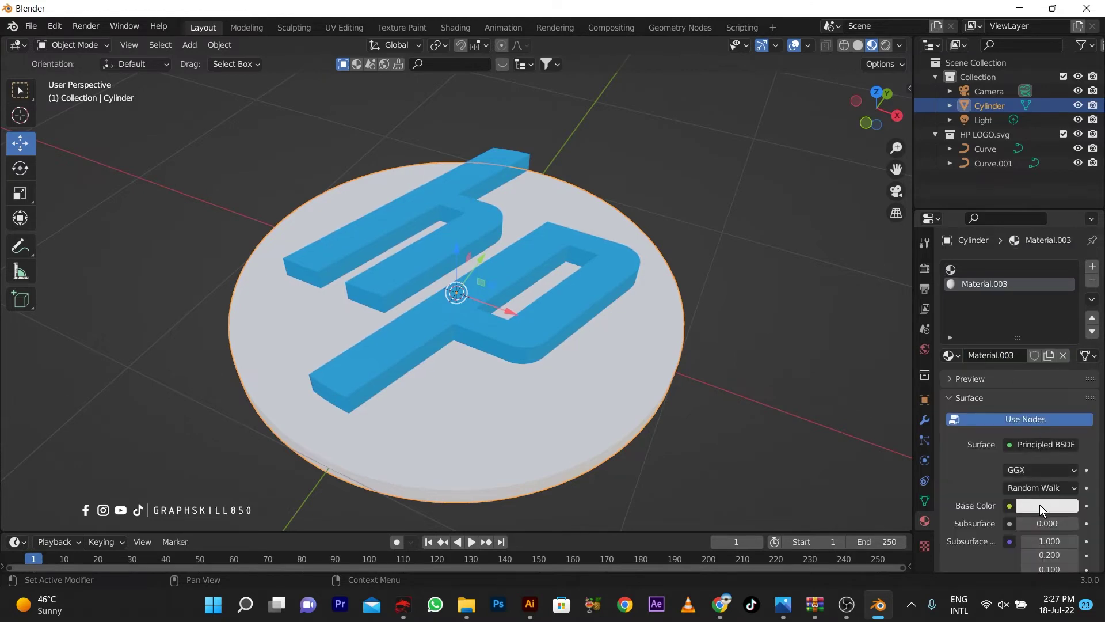
scroll(1040, 504, down, 2)
scroll(1031, 541, down, 1)
scroll(1028, 560, down, 2)
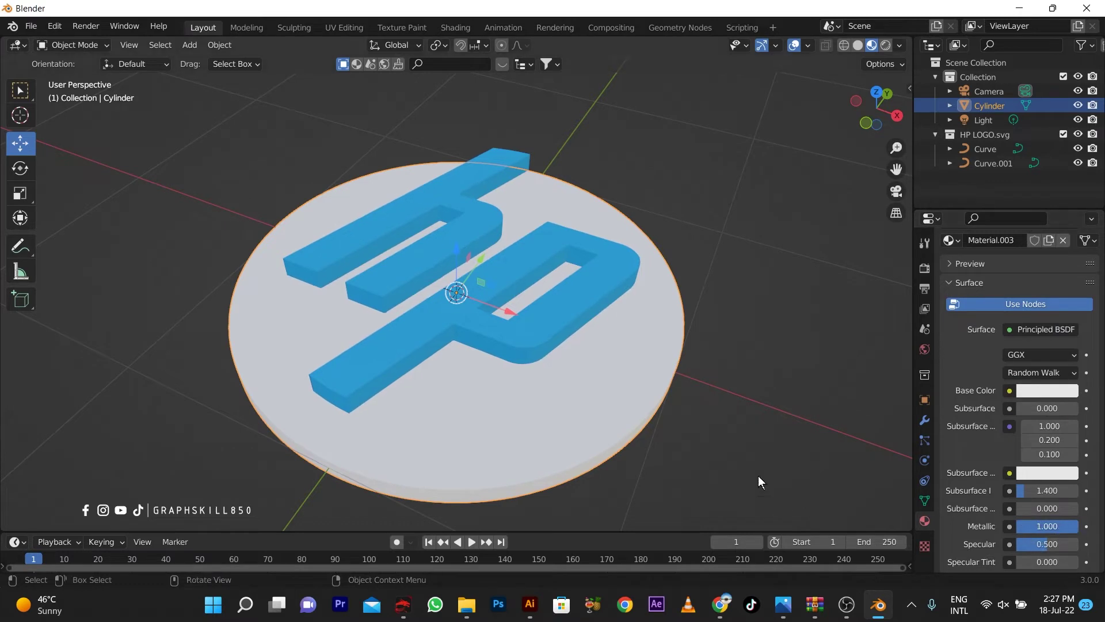
scroll(968, 334, up, 3)
scroll(962, 358, up, 2)
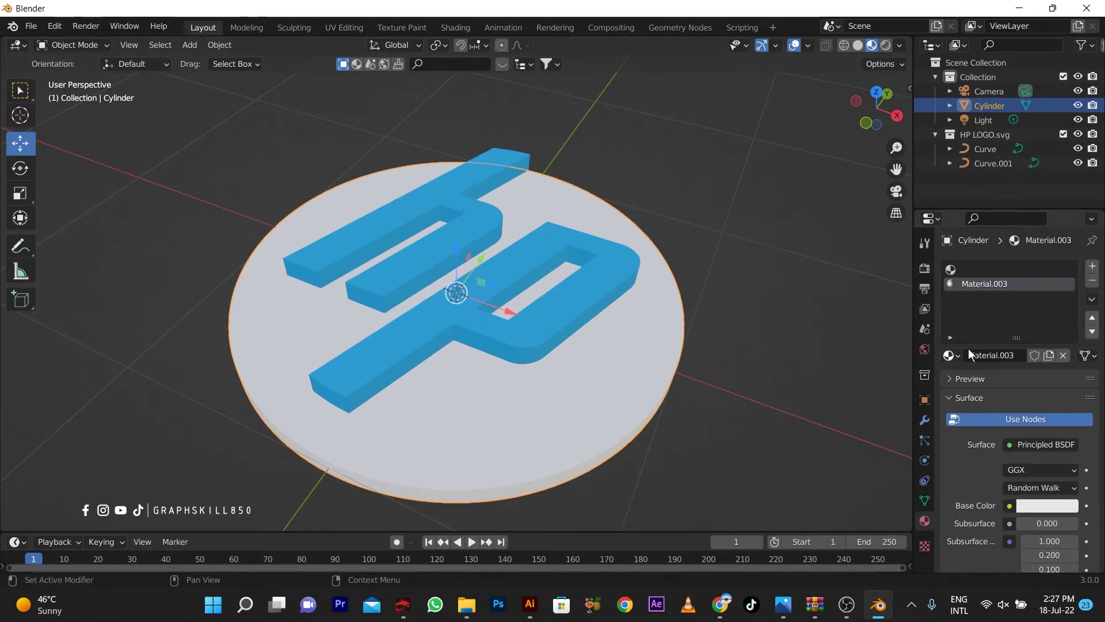
click(976, 268)
click(1093, 280)
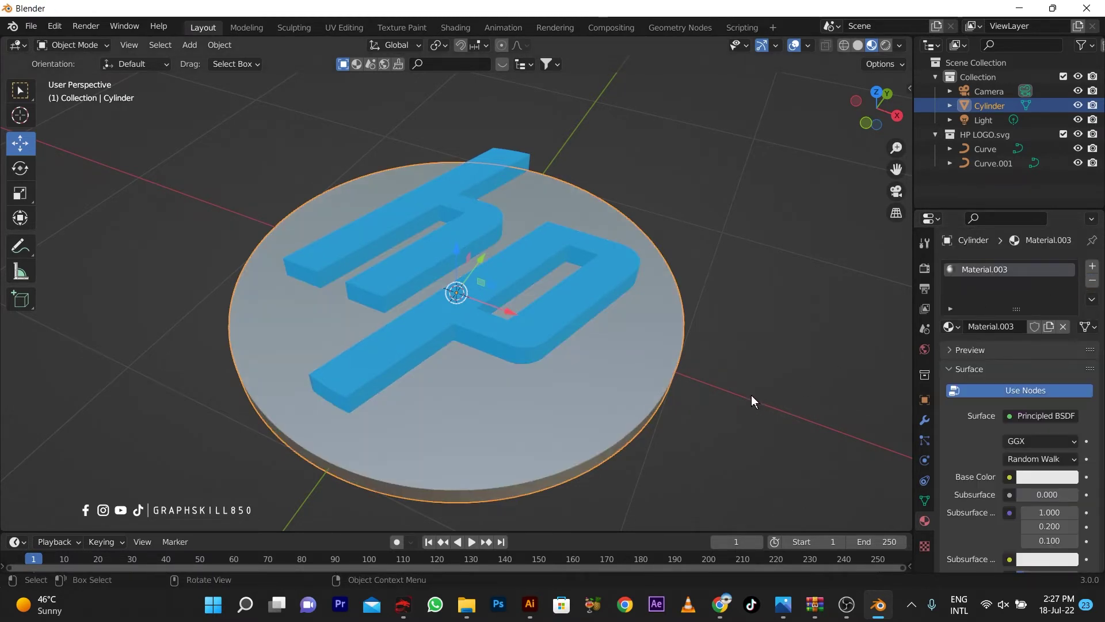
Set the disc material to Metallic 1.0 and Roughness 0.069
scroll(751, 395, down, 2)
middle_drag(751, 395, 723, 402)
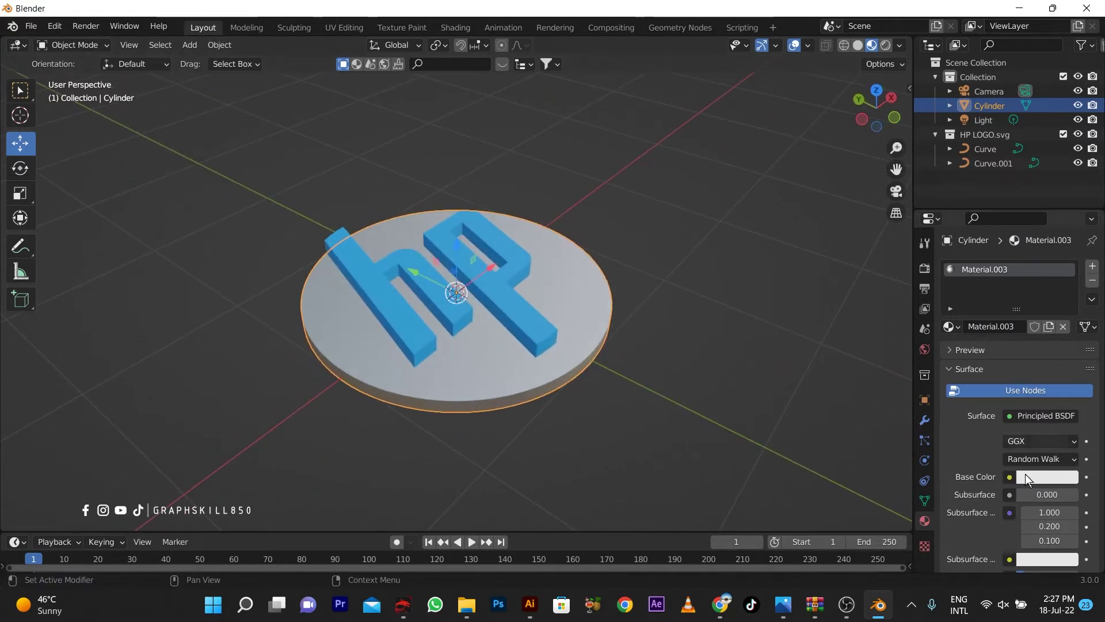
scroll(1025, 474, down, 4)
scroll(1041, 521, down, 2)
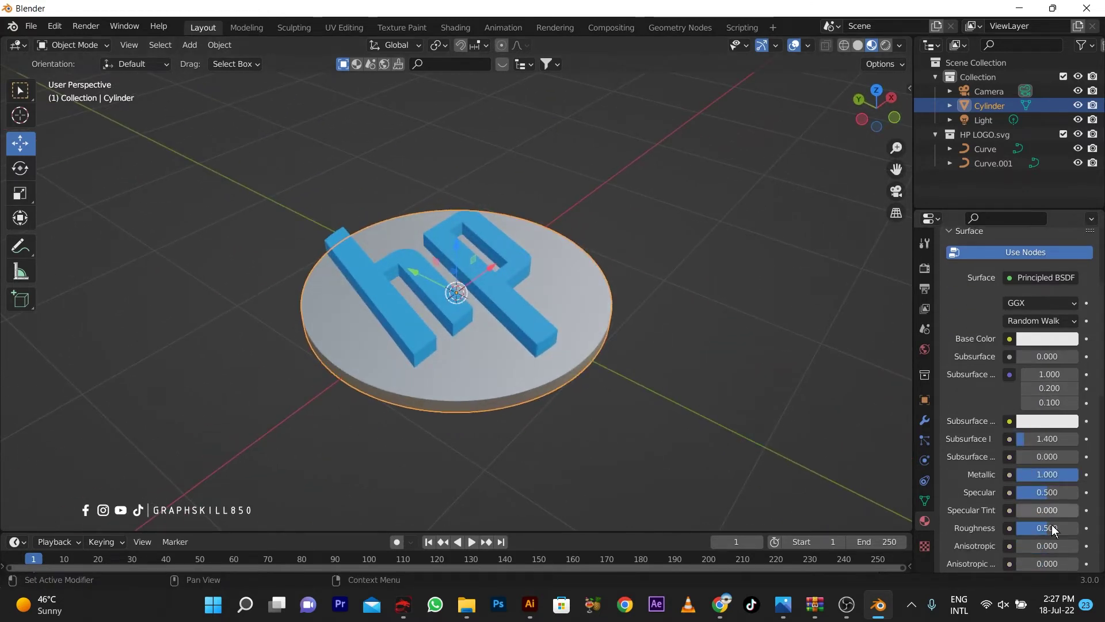
mouse_move(1052, 527)
mouse_down()
mouse_move(1013, 528)
mouse_move(1057, 528)
mouse_up()
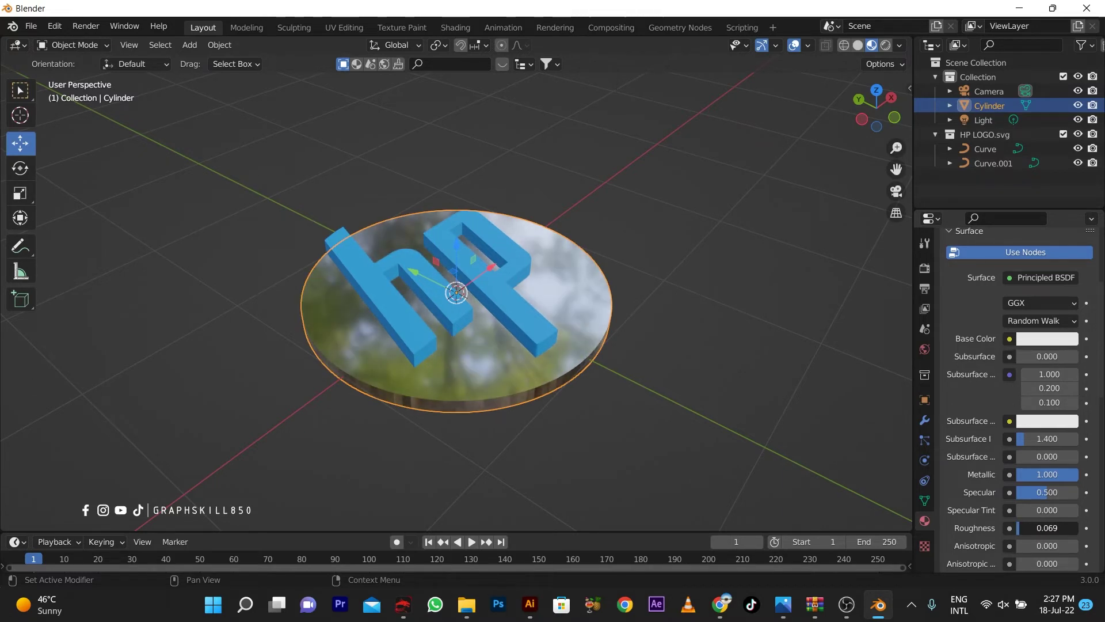
mouse_move(633, 487)
middle_down()
mouse_move(475, 488)
mouse_move(512, 501)
mouse_move(434, 448)
mouse_move(450, 390)
middle_up()
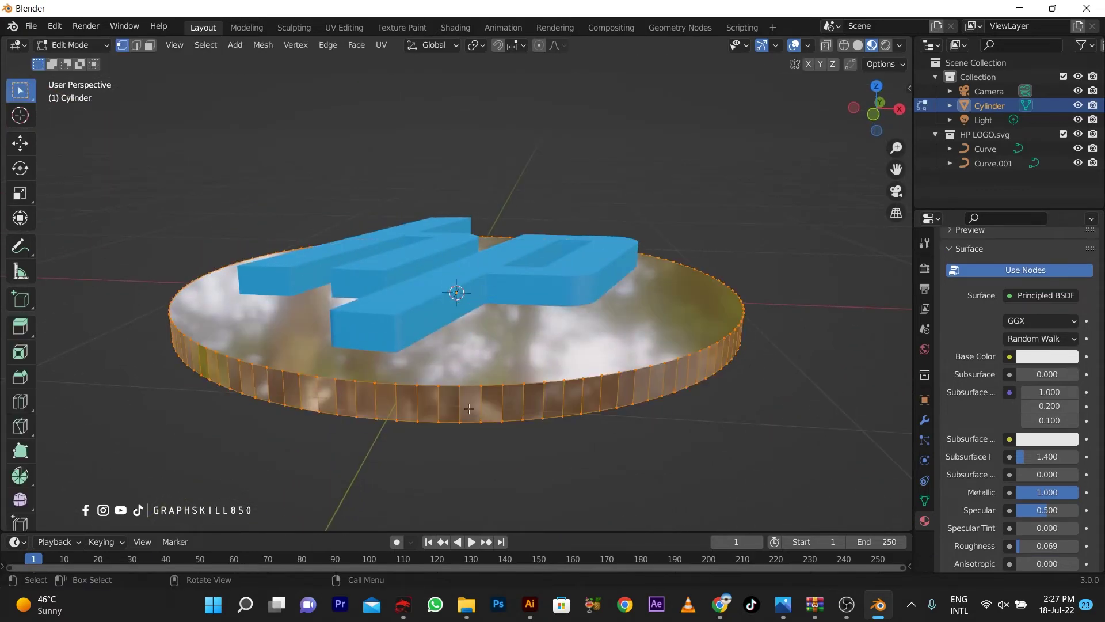
Inset the disc's top face in Edit Mode to form a rim
middle_drag(453, 390, 460, 451)
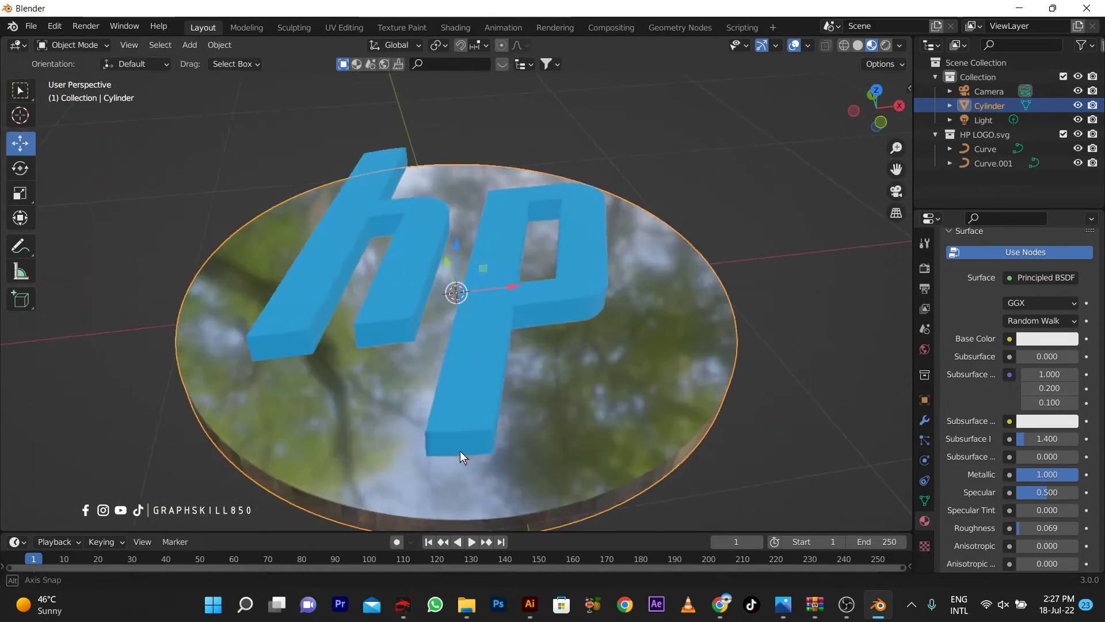
key(Tab)
key(alt+a)
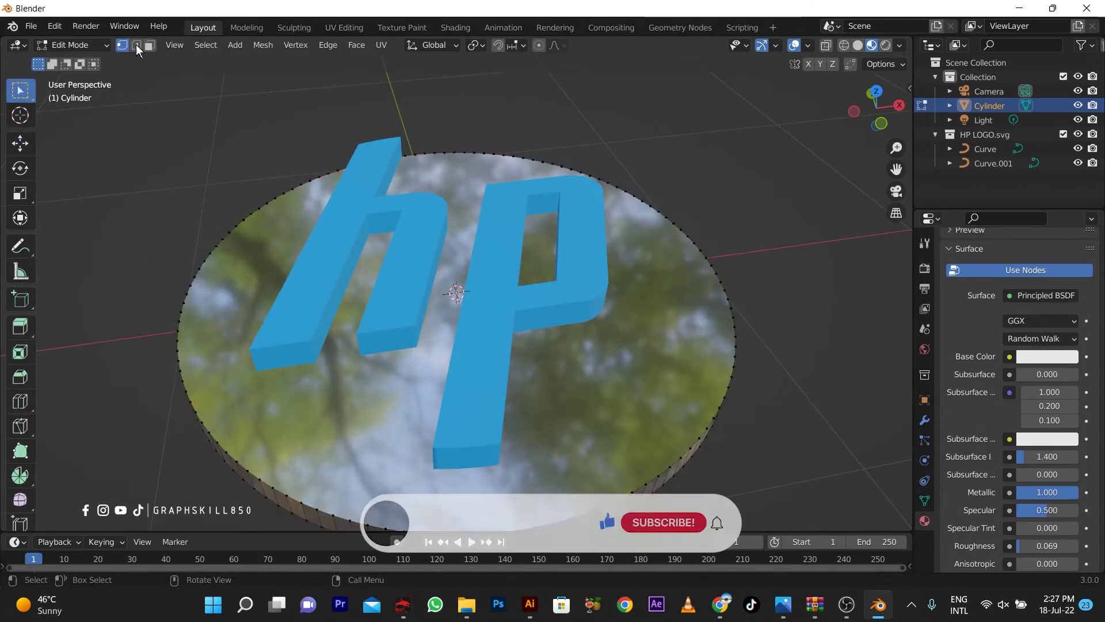
click(150, 45)
click(251, 297)
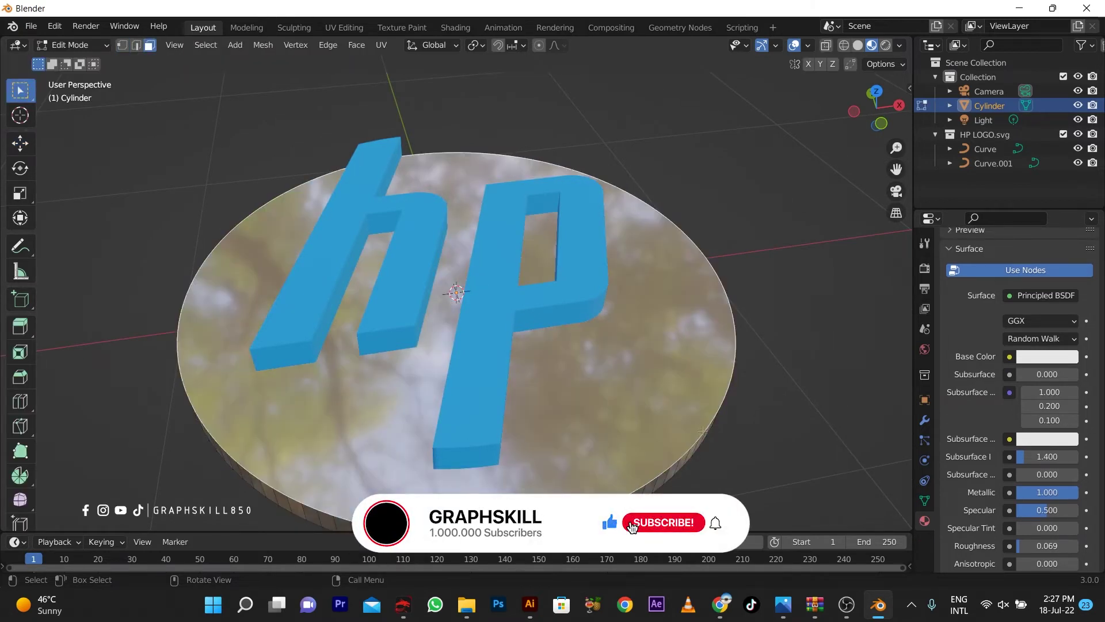
key(i)
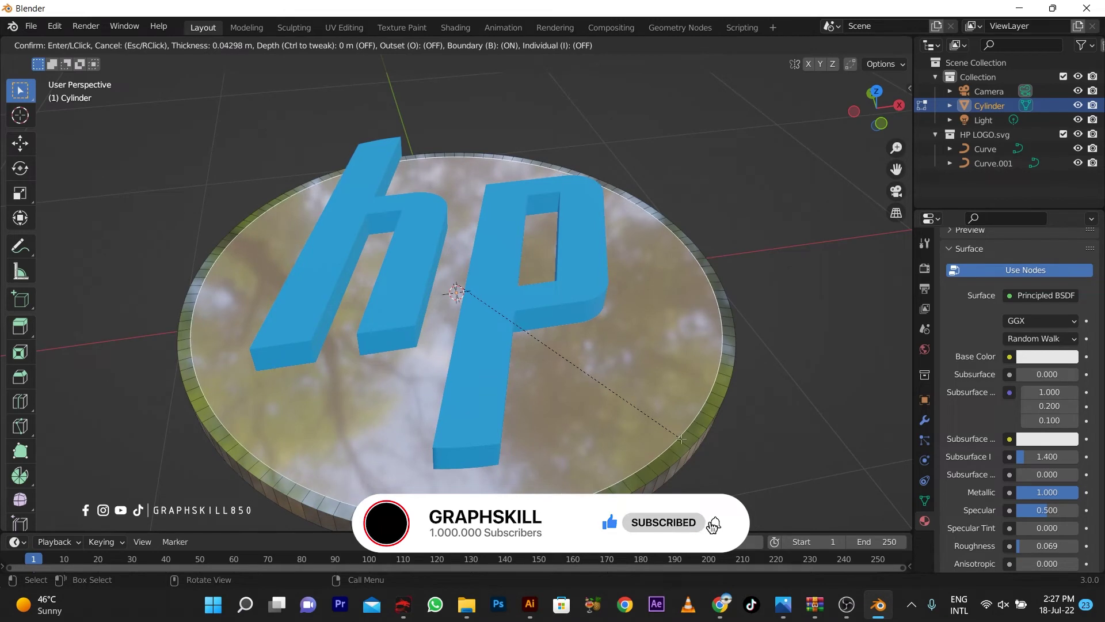
click(682, 439)
Extrude the inner face in place and shrink it to 0.344
key(e)
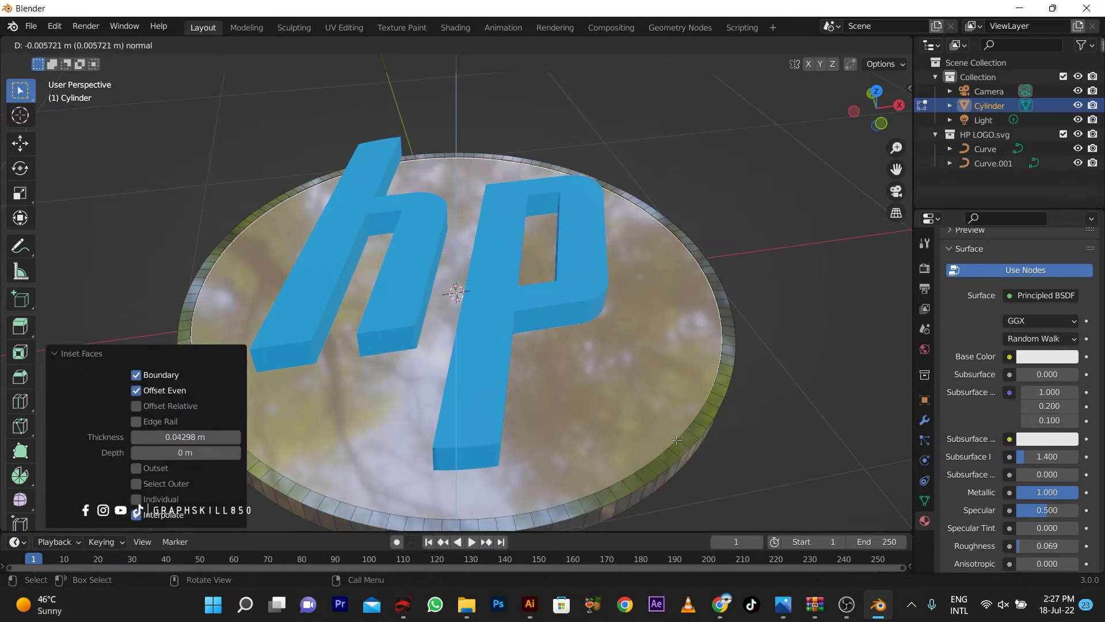
right_click(677, 440)
key(s)
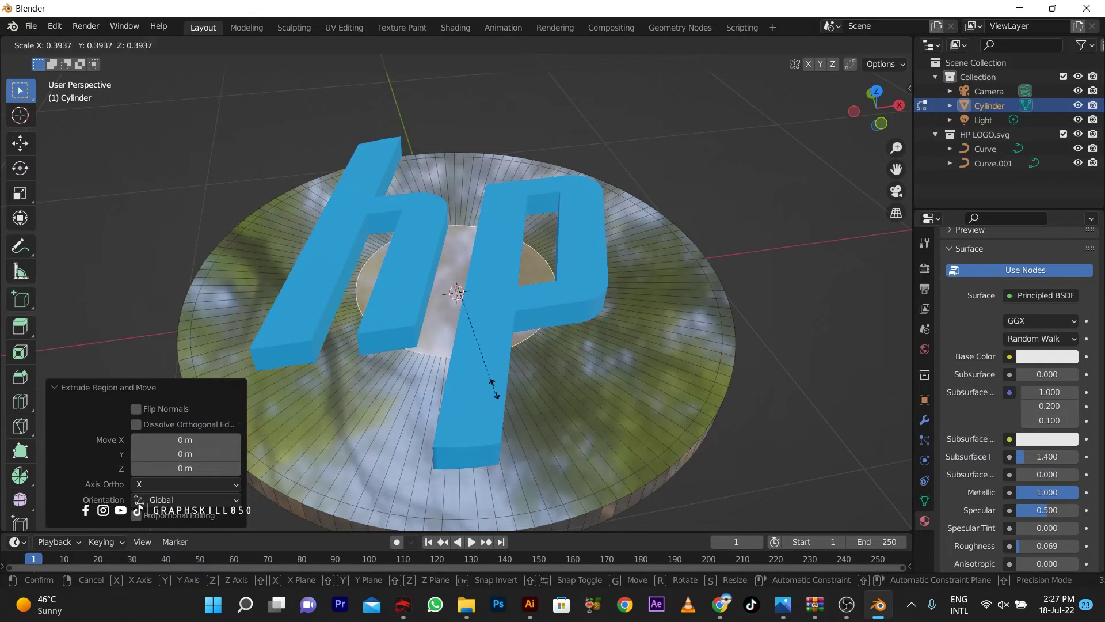
click(490, 378)
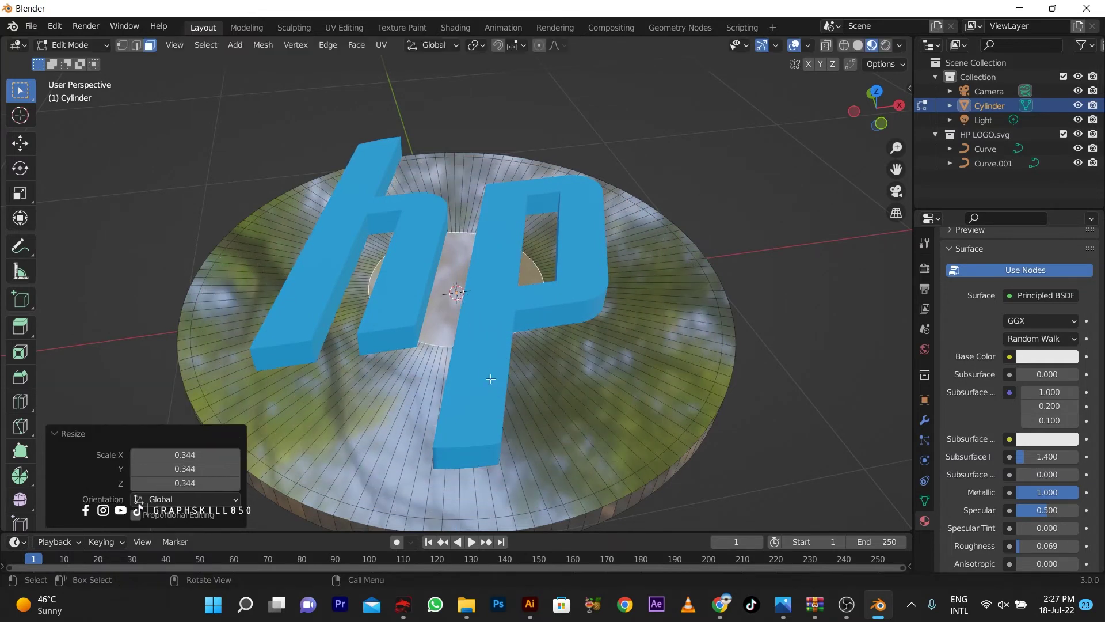
Lower the inner faces along Z into the disc and return to Object Mode
key(e)
right_click(499, 398)
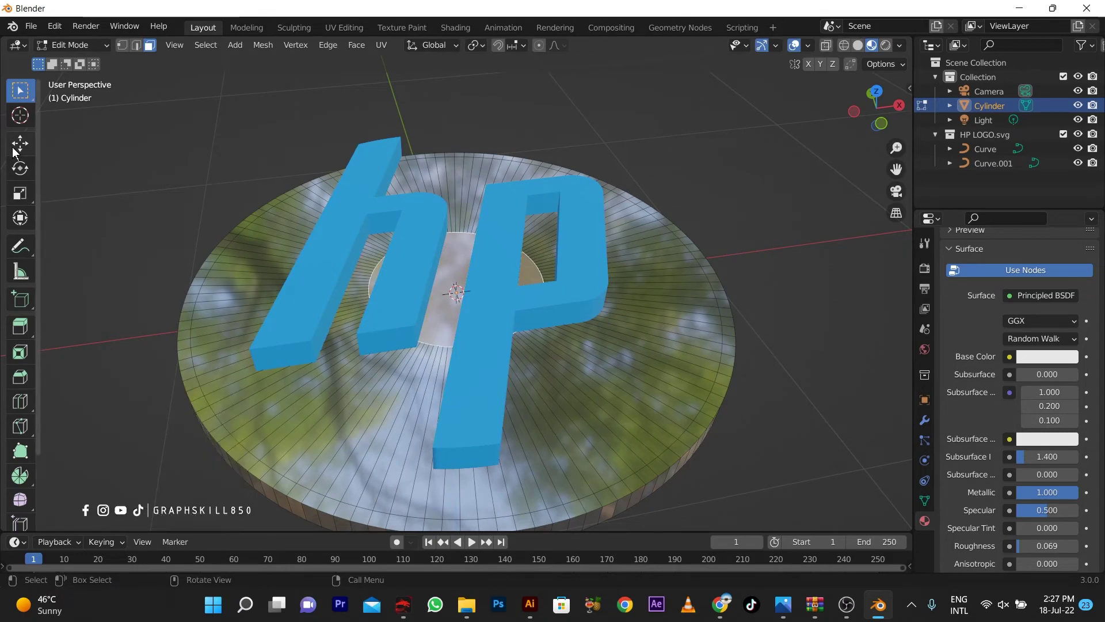
click(20, 143)
mouse_move(453, 257)
mouse_down()
mouse_move(459, 322)
mouse_move(494, 247)
mouse_move(495, 258)
mouse_up()
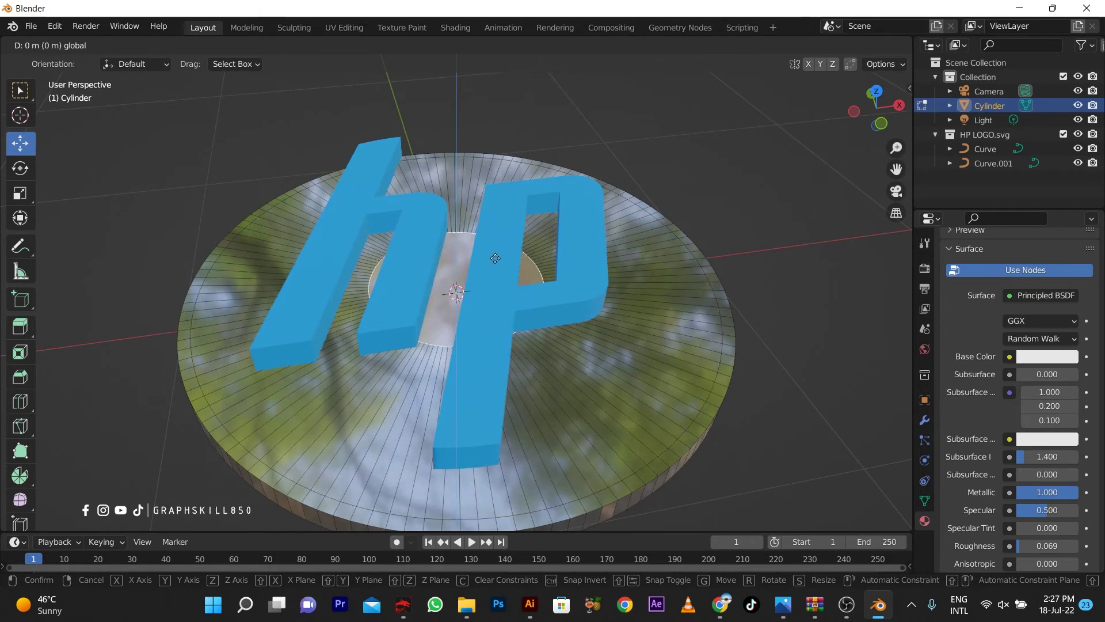
click(495, 258)
key(Tab)
mouse_move(444, 364)
middle_down()
mouse_move(359, 389)
mouse_move(285, 375)
mouse_move(351, 444)
mouse_move(437, 461)
mouse_move(476, 420)
mouse_move(452, 404)
mouse_move(509, 324)
middle_up()
Set the h letter's blue material to Metallic 0.890 and Roughness 0.261
middle_drag(347, 307, 376, 314)
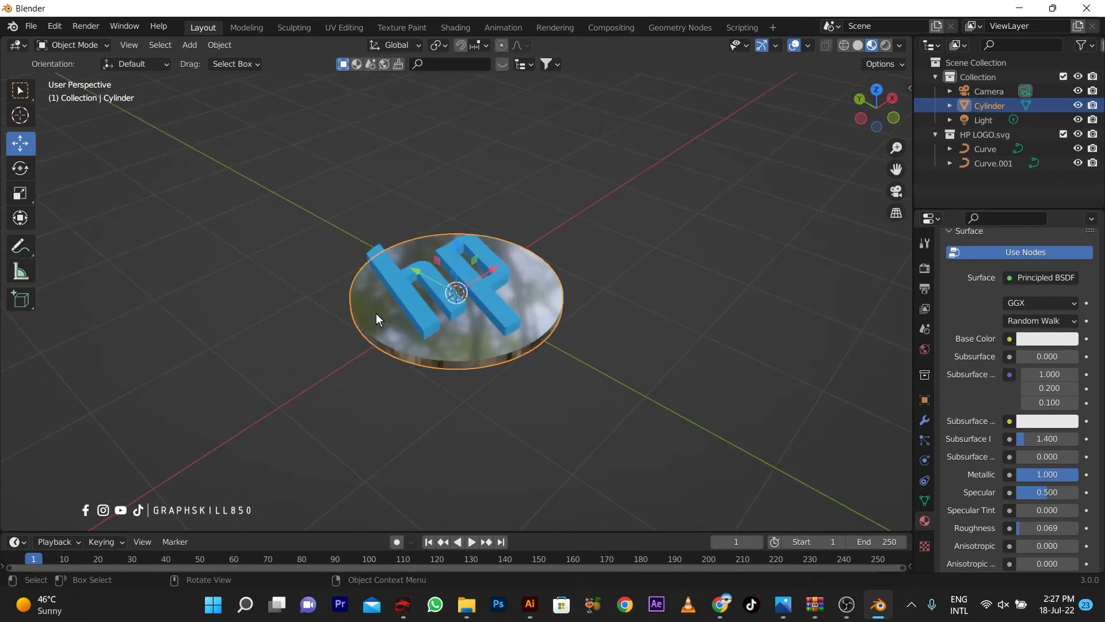
click(445, 307)
scroll(991, 469, down, 3)
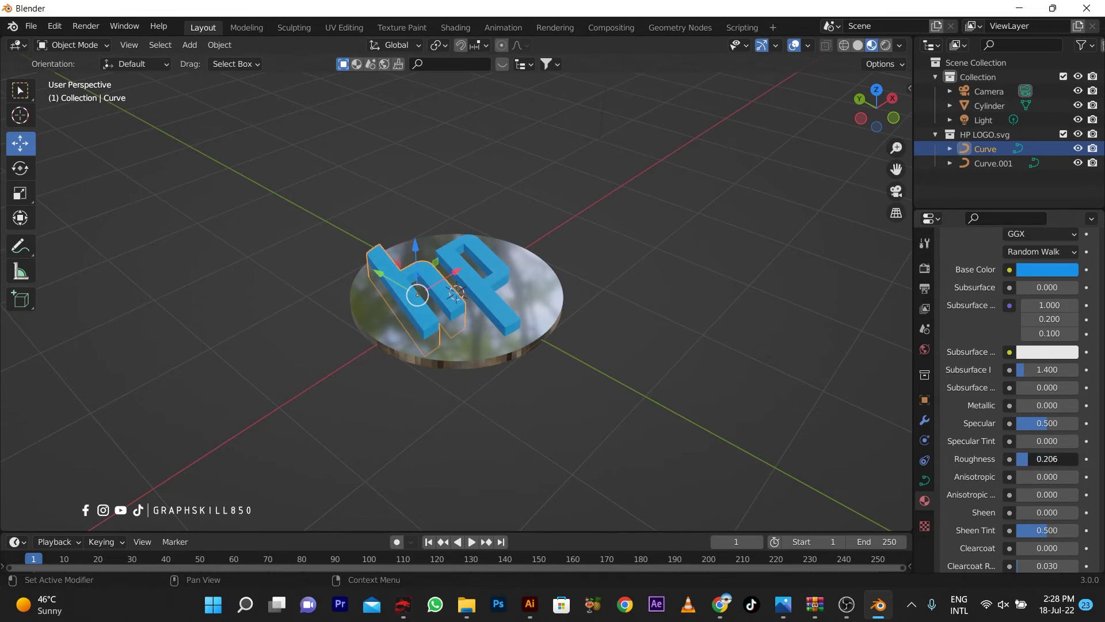
mouse_move(1039, 459)
mouse_down()
mouse_move(1007, 459)
mouse_move(1047, 459)
mouse_up()
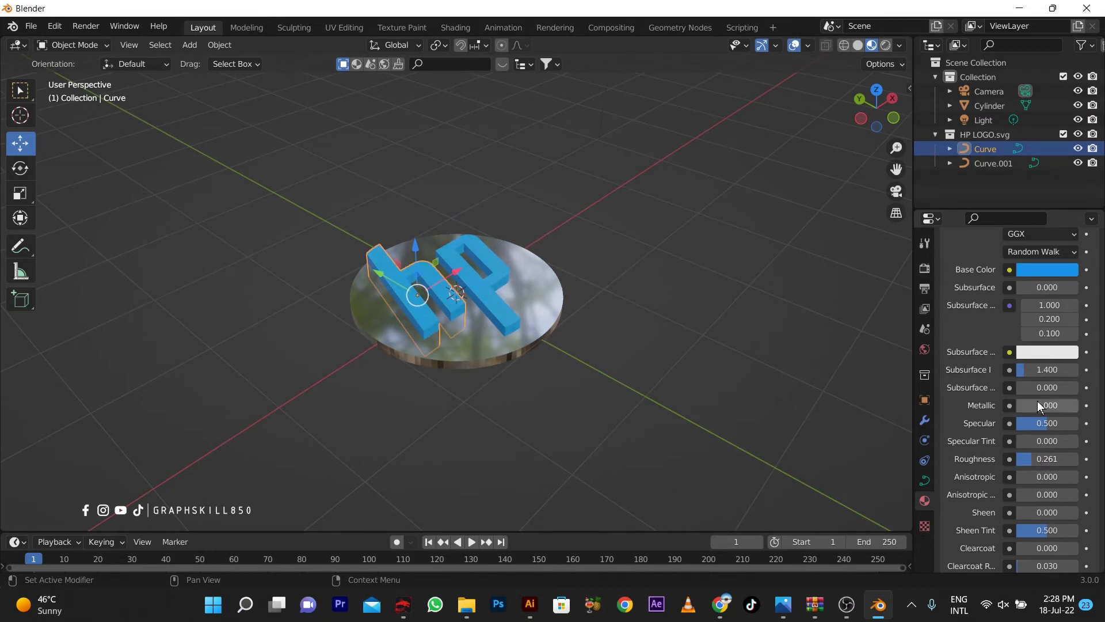
mouse_move(1048, 405)
mouse_down()
mouse_move(1025, 405)
mouse_move(1065, 405)
mouse_up()
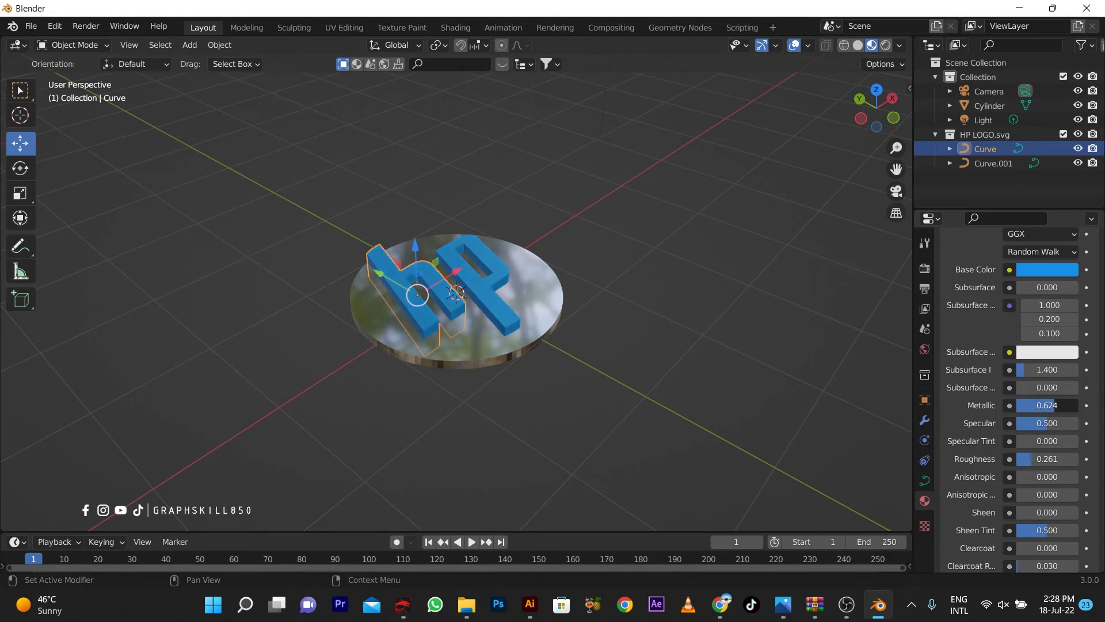
drag(1047, 458, 1019, 459)
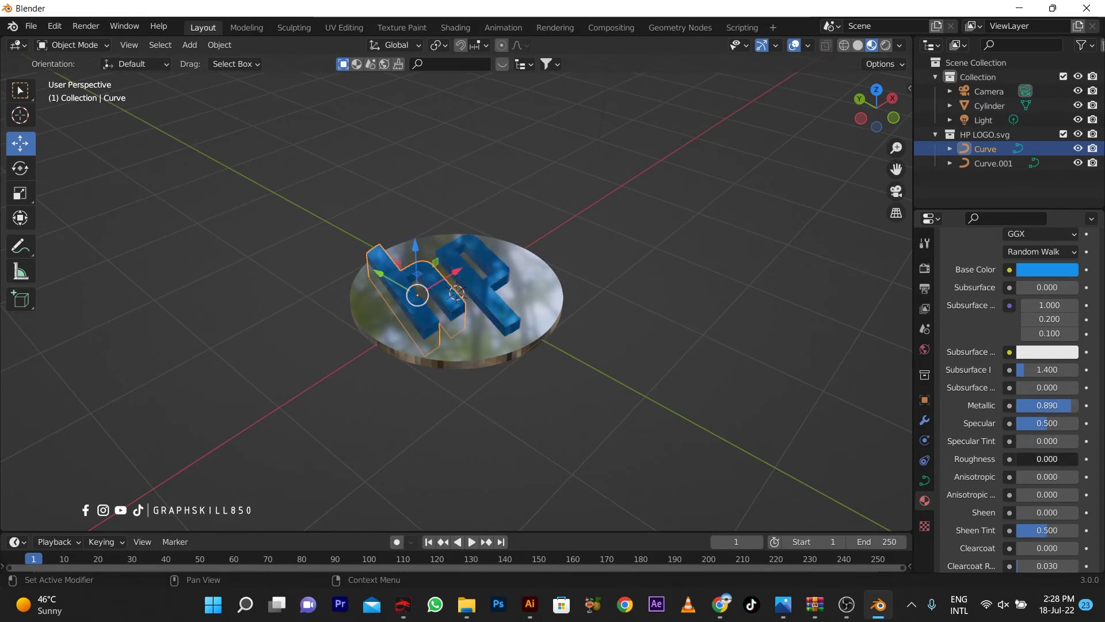
key(Escape)
mouse_move(797, 403)
middle_down()
mouse_move(464, 368)
mouse_move(397, 347)
middle_up()
scroll(397, 348, up, 3)
Shade the disc smooth and enable Auto Smooth at 30° in its Normals settings
click(506, 385)
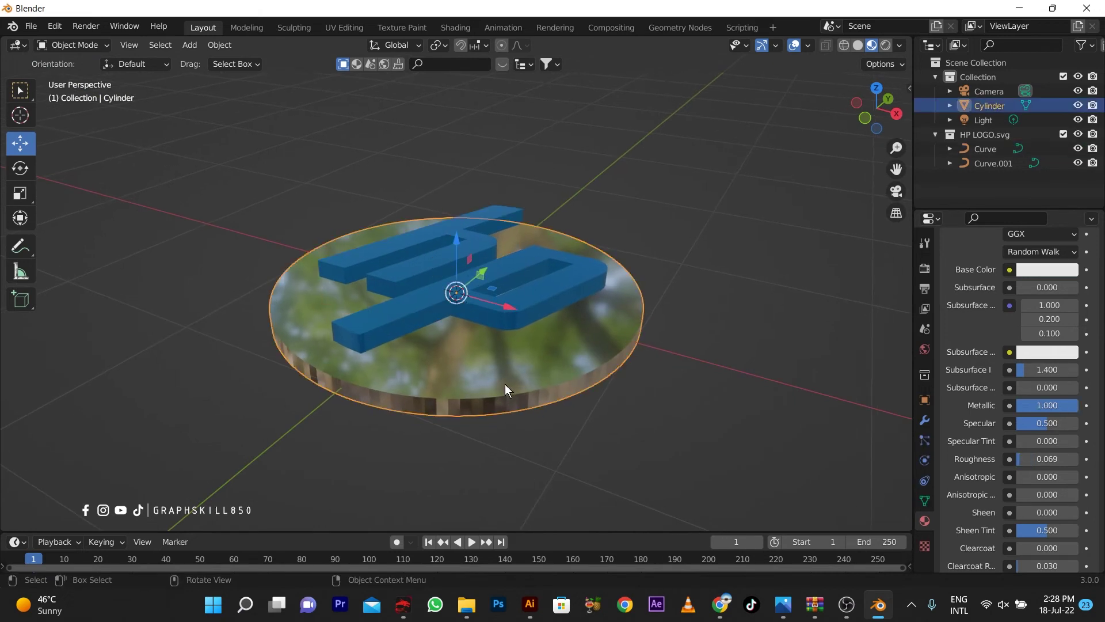
right_click(465, 325)
click(471, 325)
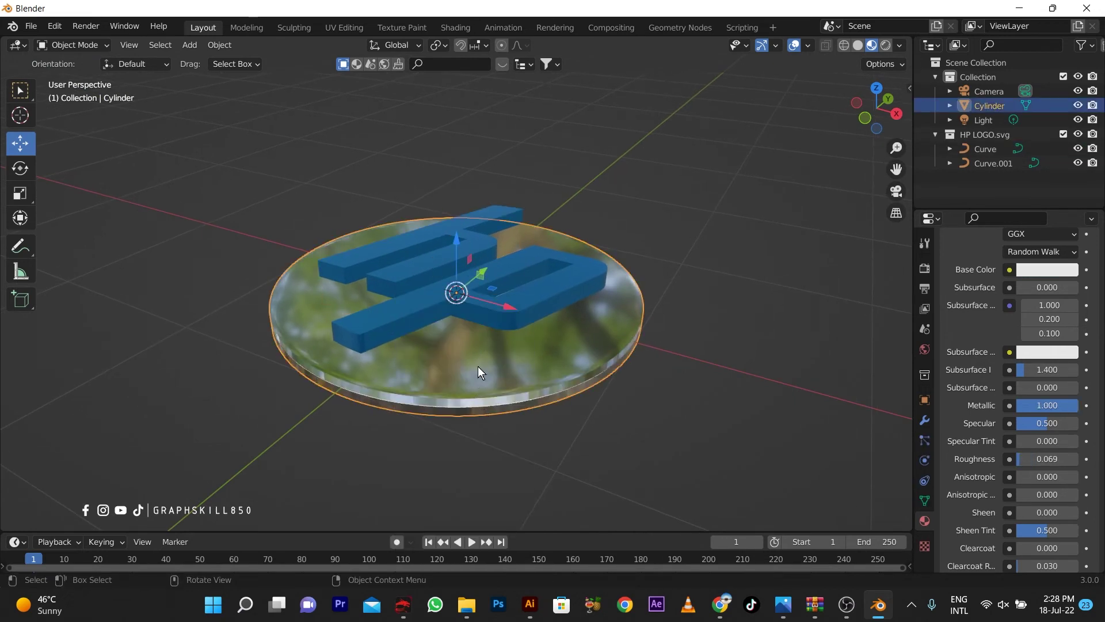
click(925, 501)
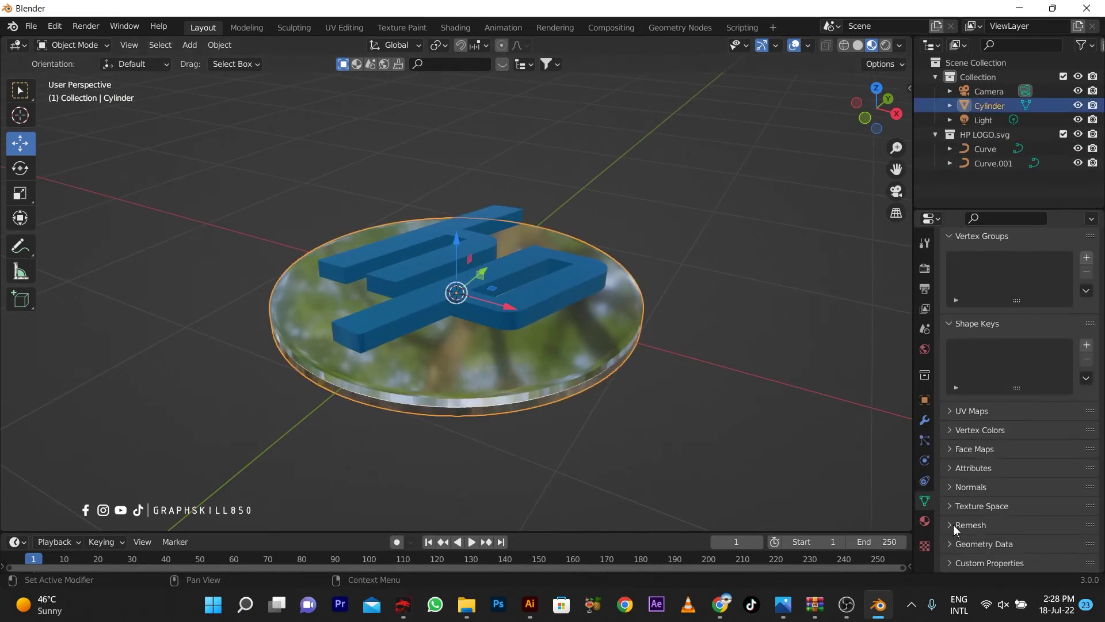
click(951, 489)
click(1007, 508)
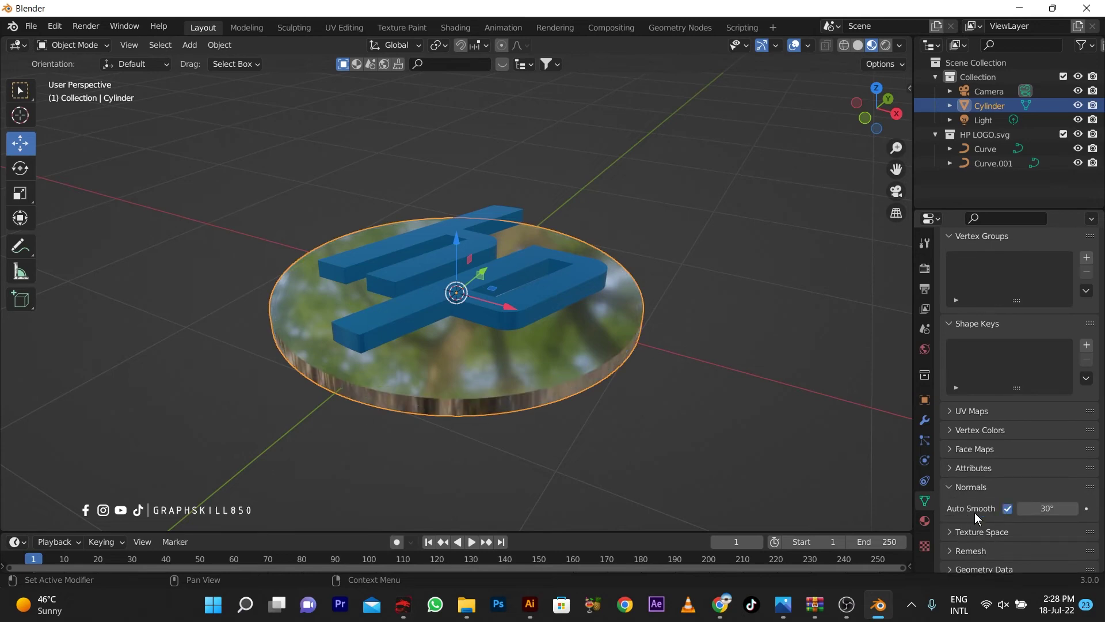
mouse_move(507, 458)
middle_down()
mouse_move(533, 388)
mouse_move(217, 363)
mouse_move(530, 367)
mouse_move(440, 371)
mouse_move(589, 324)
mouse_move(589, 351)
mouse_move(524, 319)
mouse_move(511, 285)
mouse_move(516, 371)
middle_up()
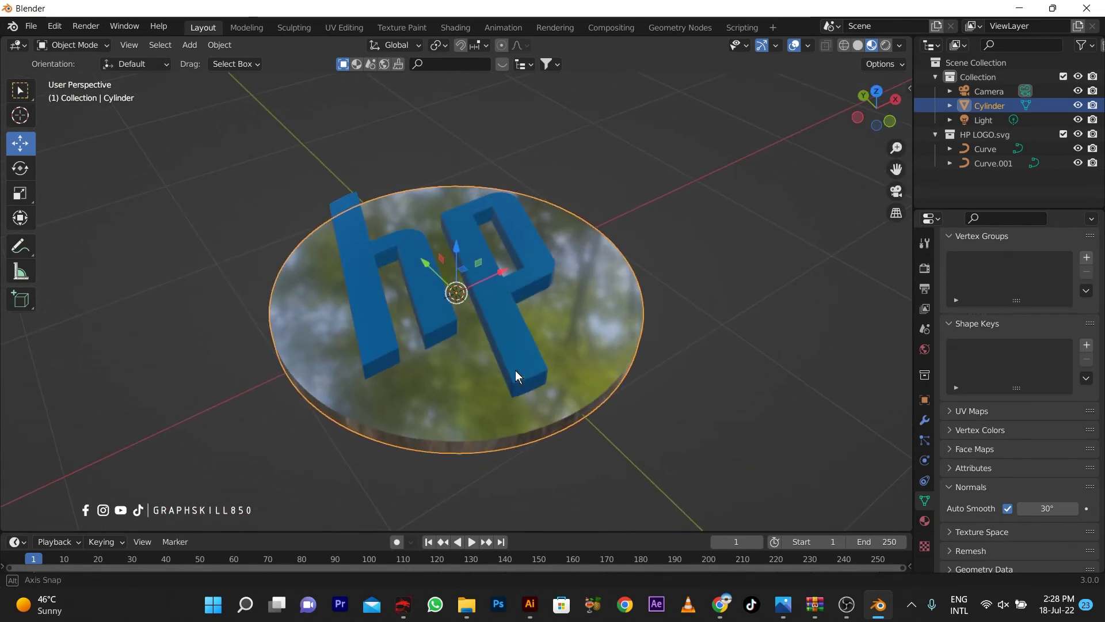
Give the p letter a 0.001 m bevel depth, after first trying 0.002 m
scroll(500, 322, up, 3)
click(505, 323)
scroll(978, 437, down, 2)
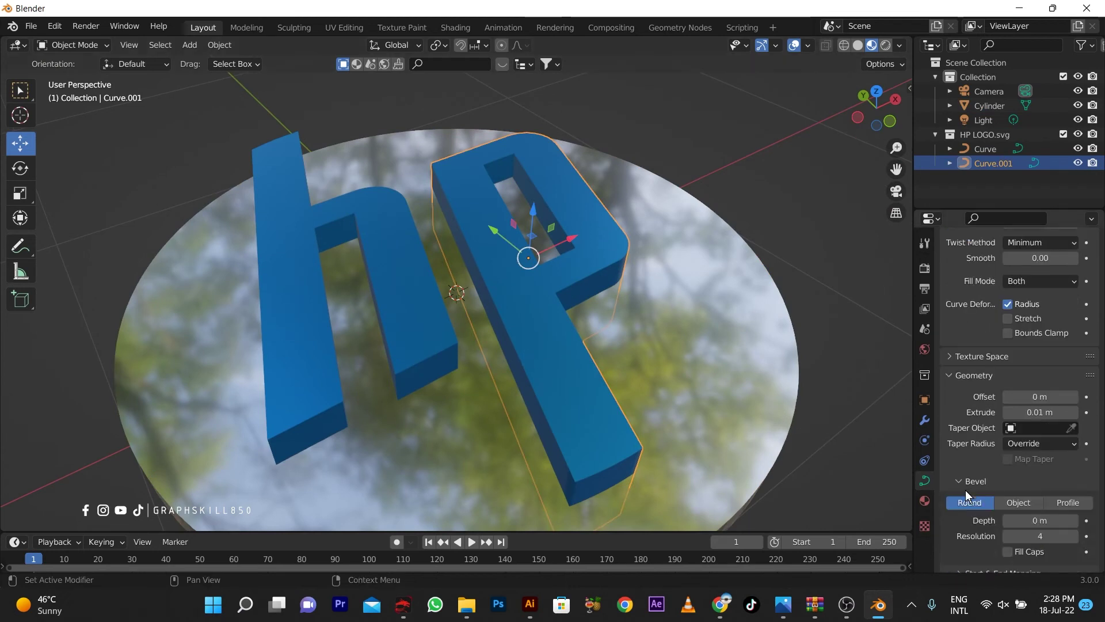
scroll(965, 489, down, 2)
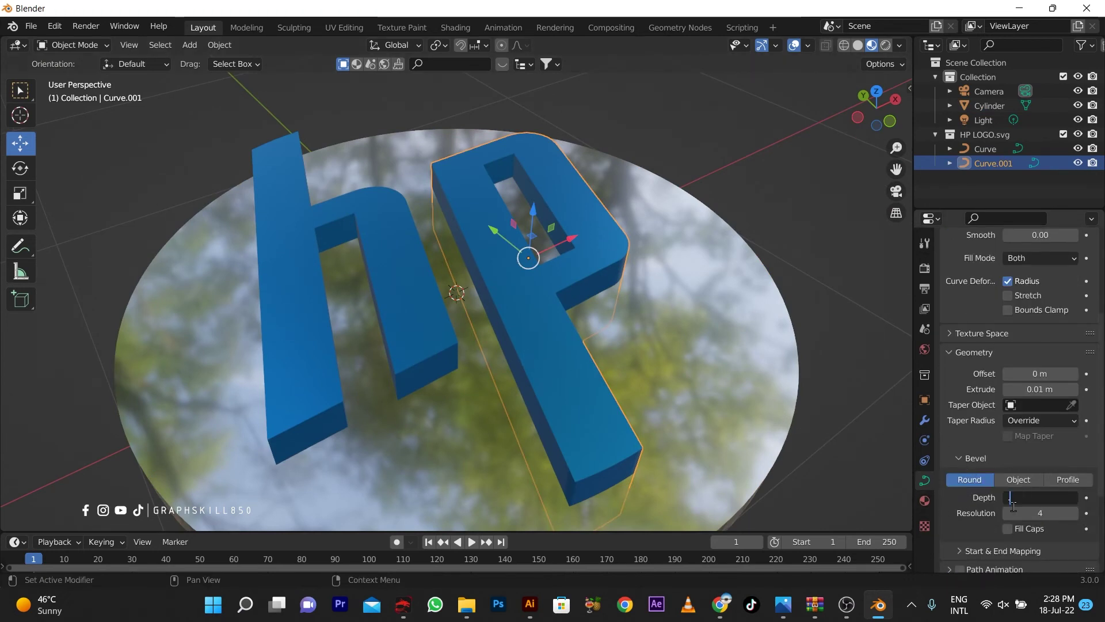
text(.002)
key(Return)
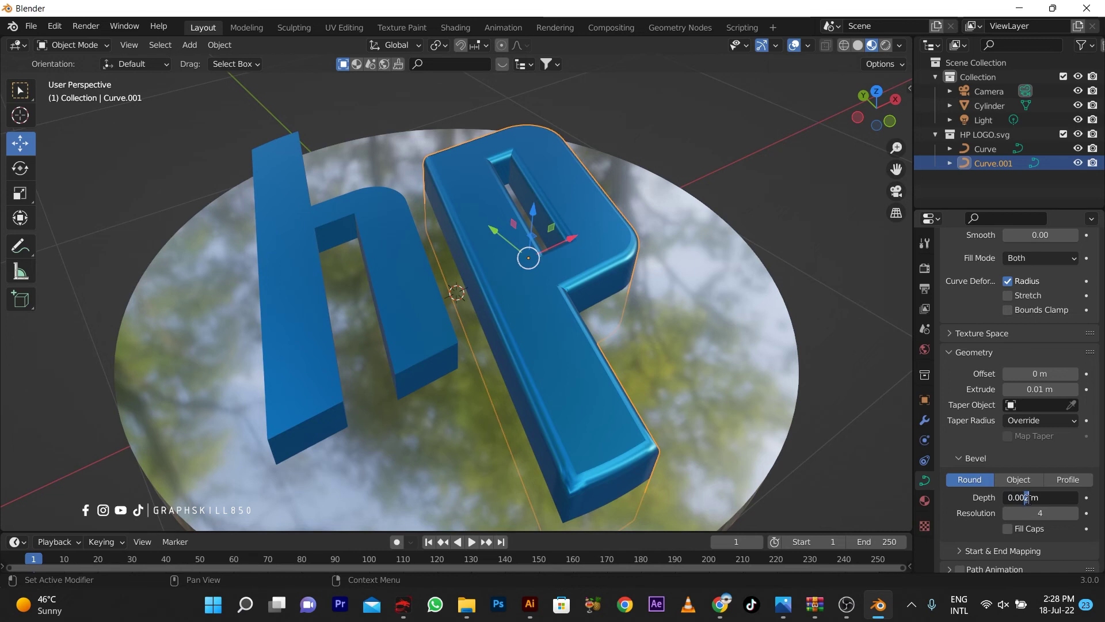
key(Return)
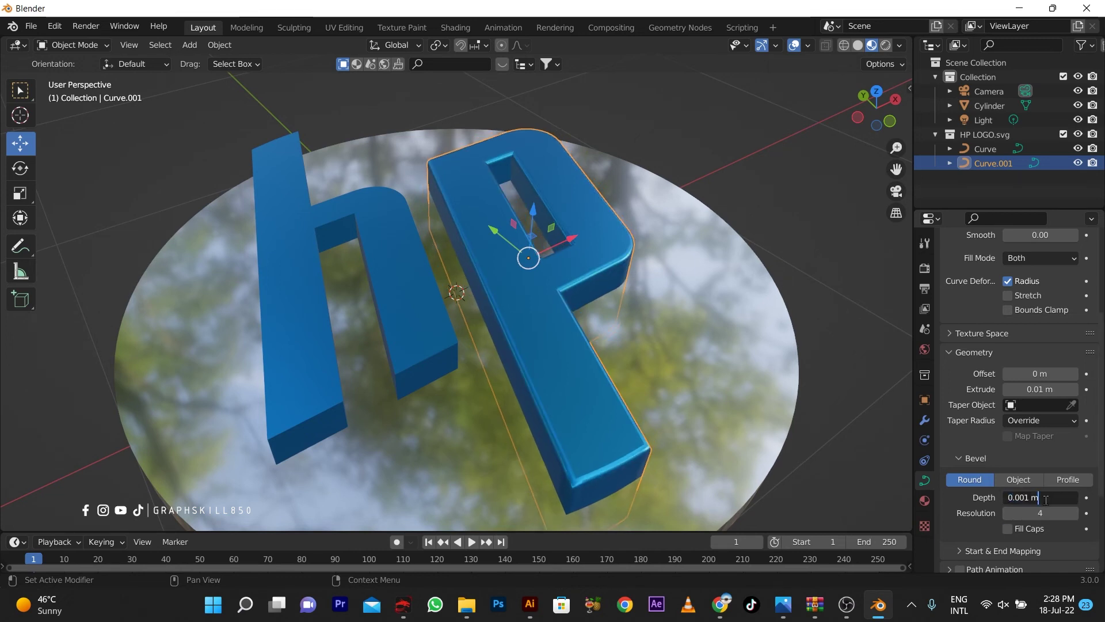
drag(1049, 498, 892, 495)
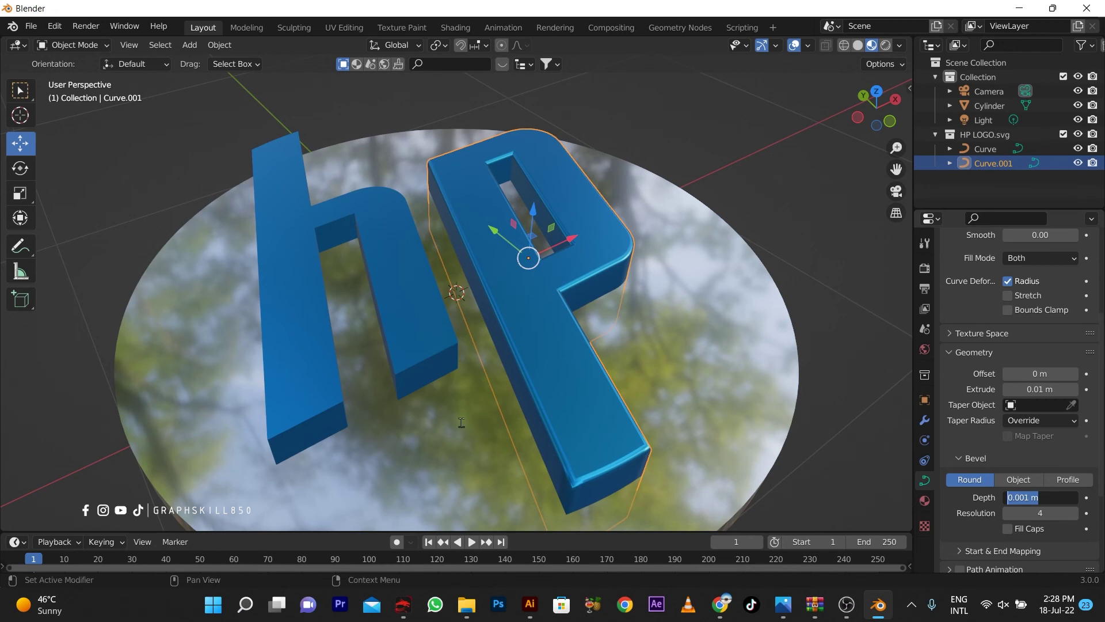
Set the h letter's bevel depth to the same 0.001 m
click(399, 350)
double_click(1035, 496)
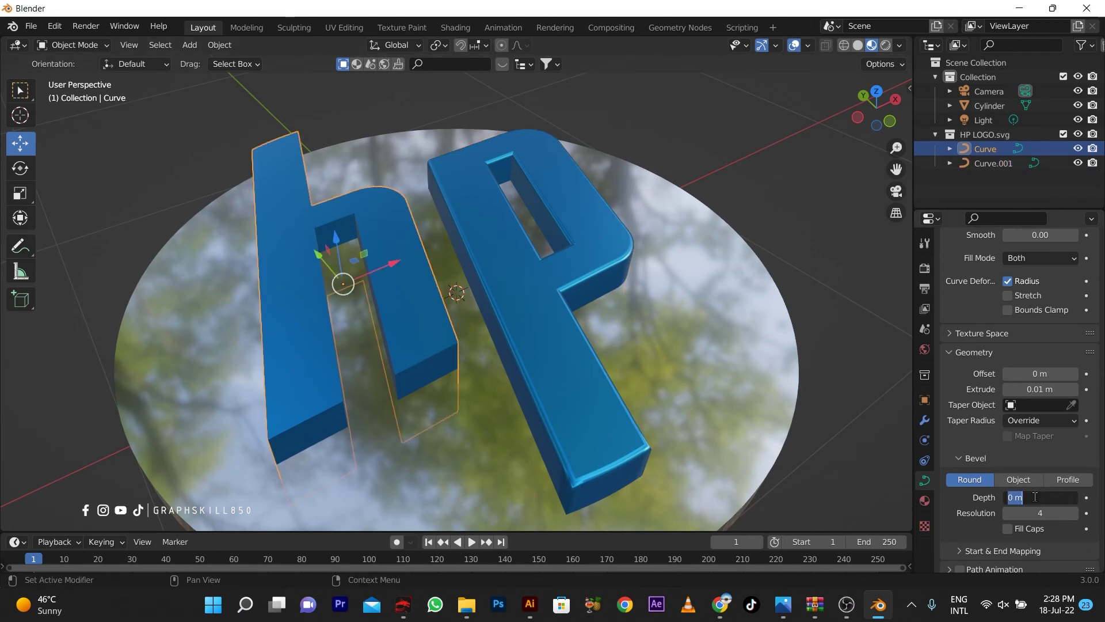
text(0.001)
key(Return)
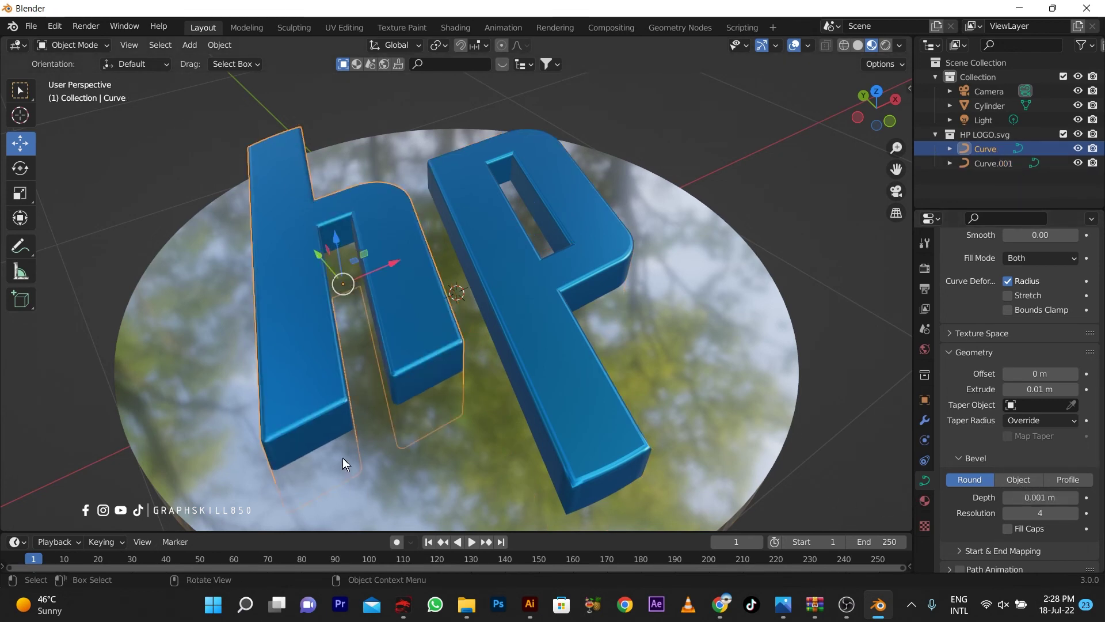
mouse_move(343, 458)
middle_down()
mouse_move(401, 395)
mouse_move(316, 438)
mouse_move(297, 408)
middle_up()
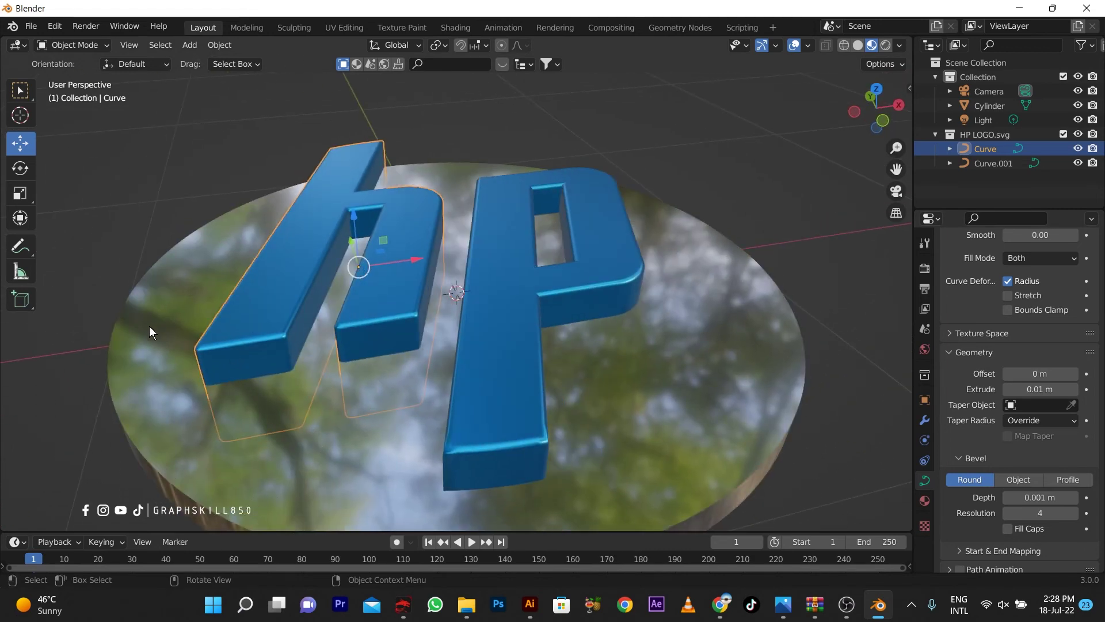
scroll(347, 353, down, 2)
Flatten both hp letters to 0.406 along Z and raise them about 0.0368 m
middle_drag(350, 354, 385, 304)
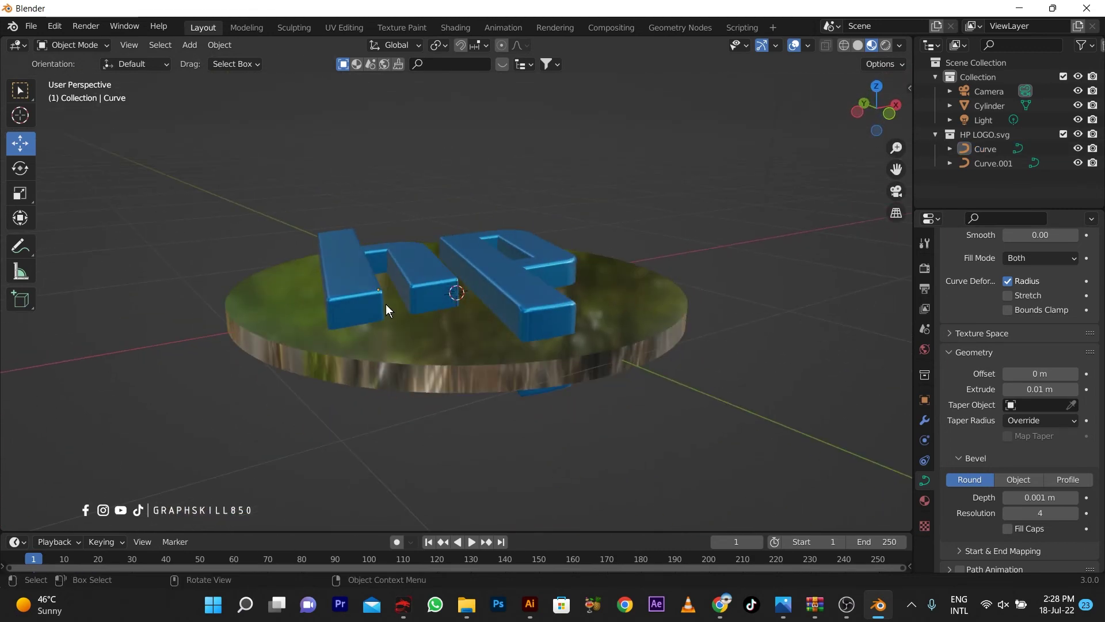
shift+click(505, 307)
key(s)
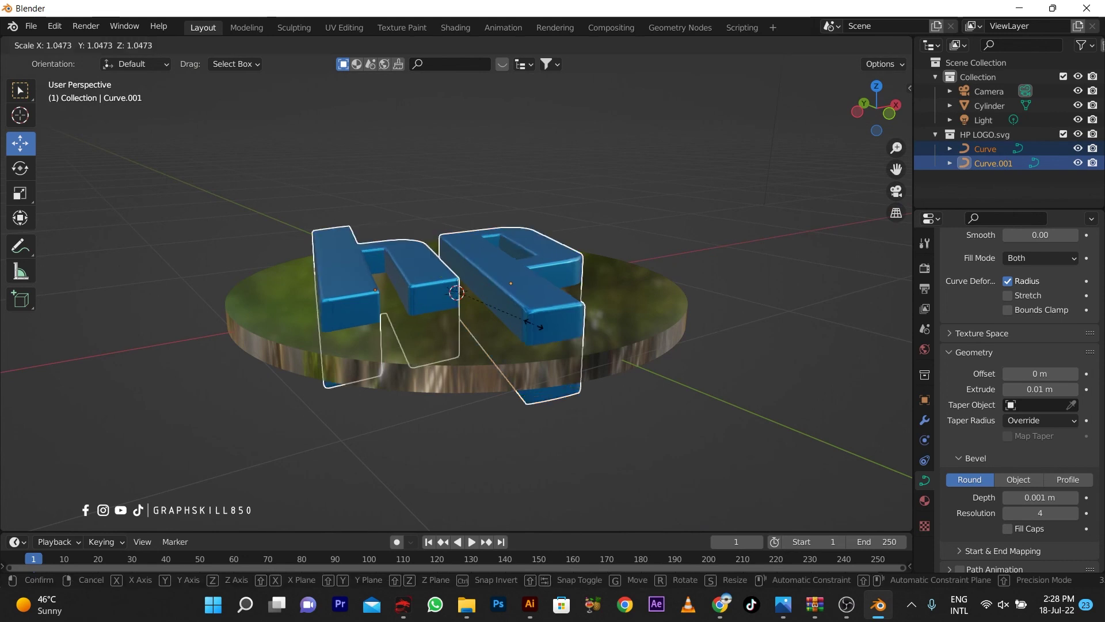
key(z)
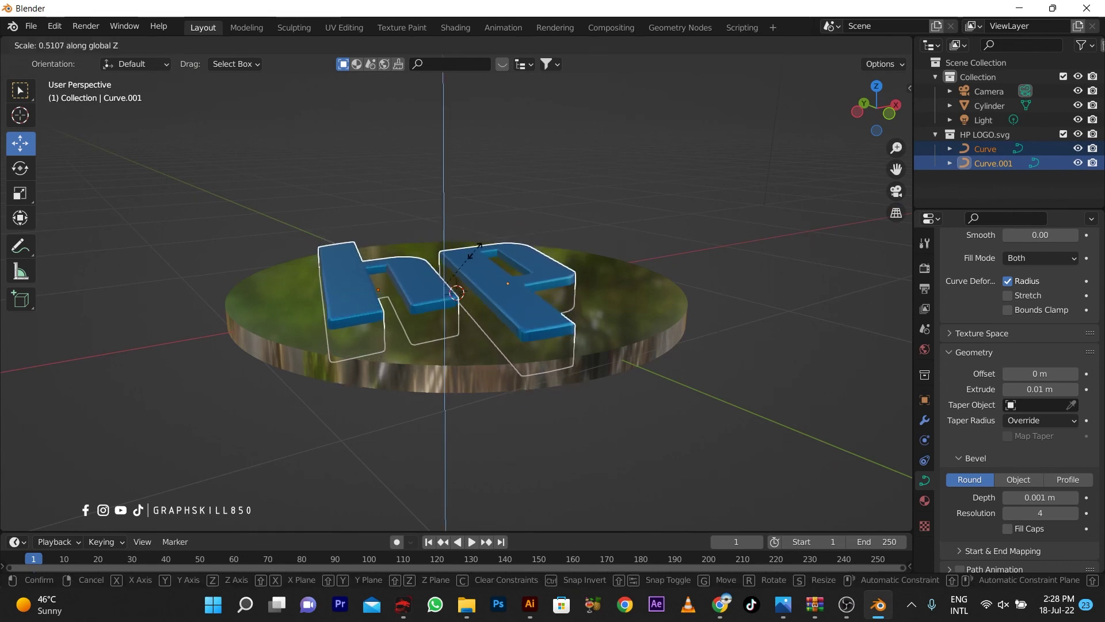
click(468, 257)
drag(447, 252, 446, 237)
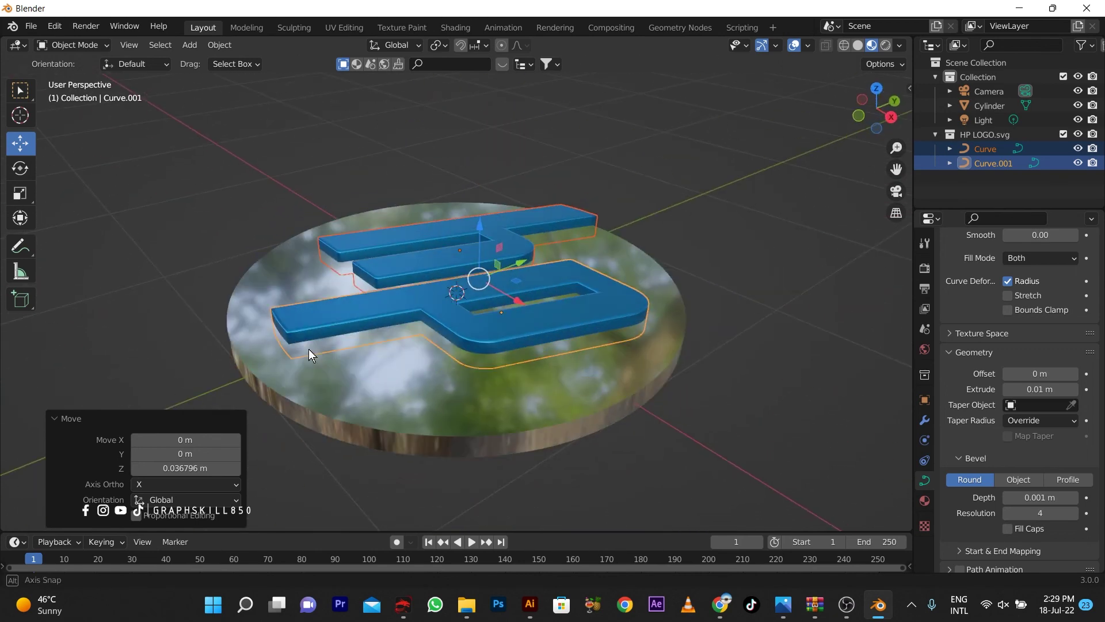
click(275, 393)
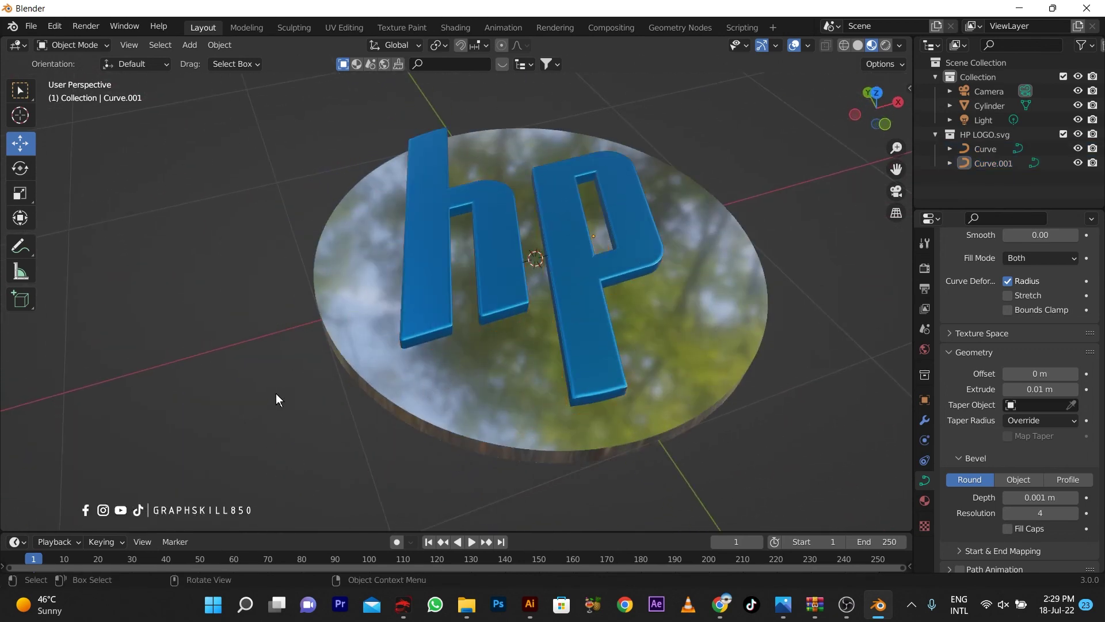